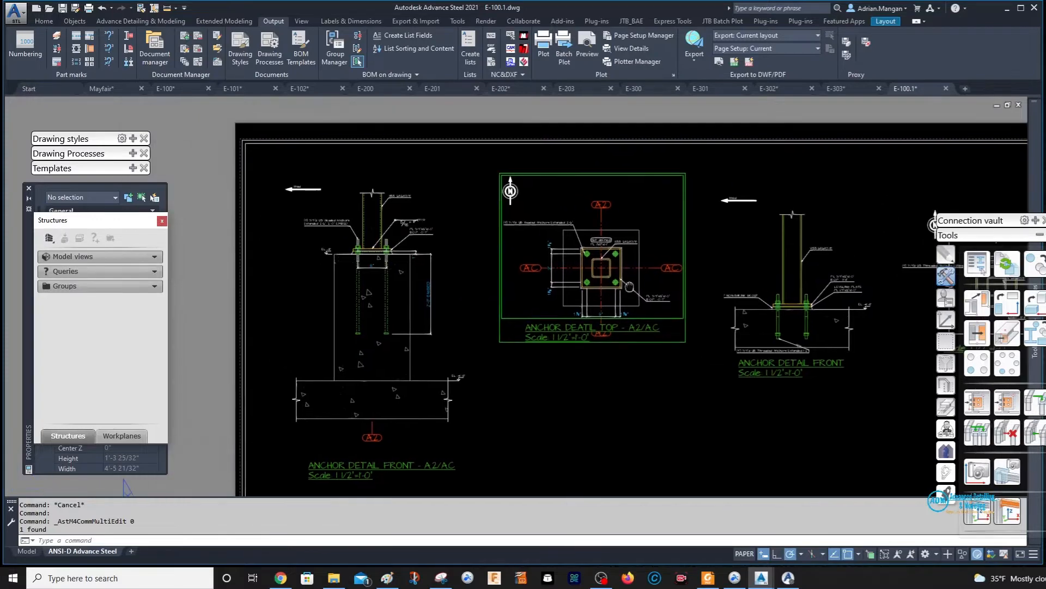
Step: Move the titles of the A.2/A.C top and front anchor details slightly lower beneath their views
{"action": "scroll", "coordinate": [351, 222], "scroll_direction": "down", "scroll_amount": 4}
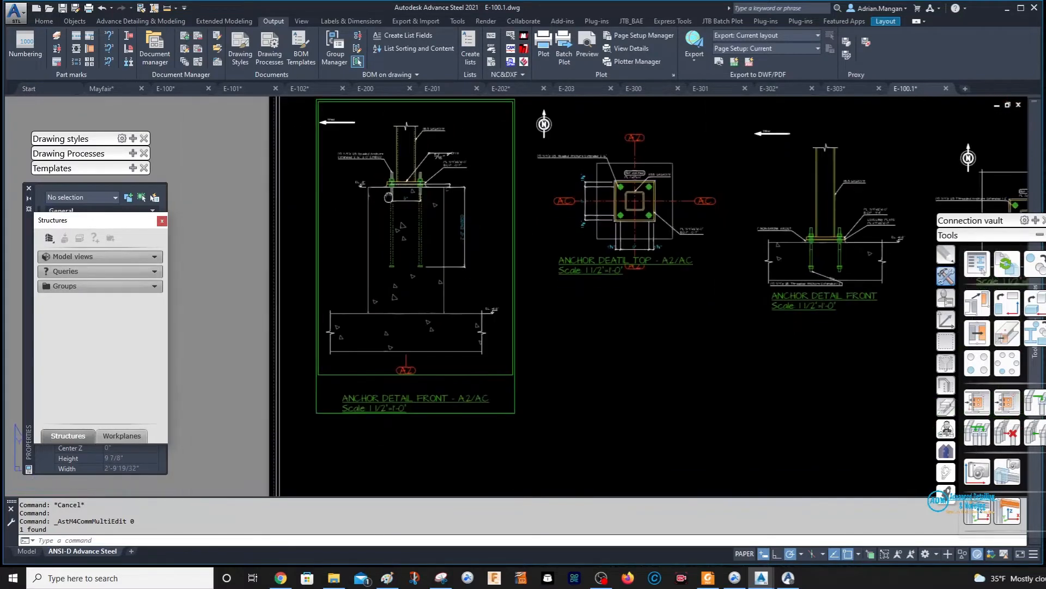
{"action": "scroll", "coordinate": [564, 234], "scroll_direction": "up", "scroll_amount": 2}
{"action": "left_click", "coordinate": [564, 233]}
{"action": "key", "text": "Escape"}
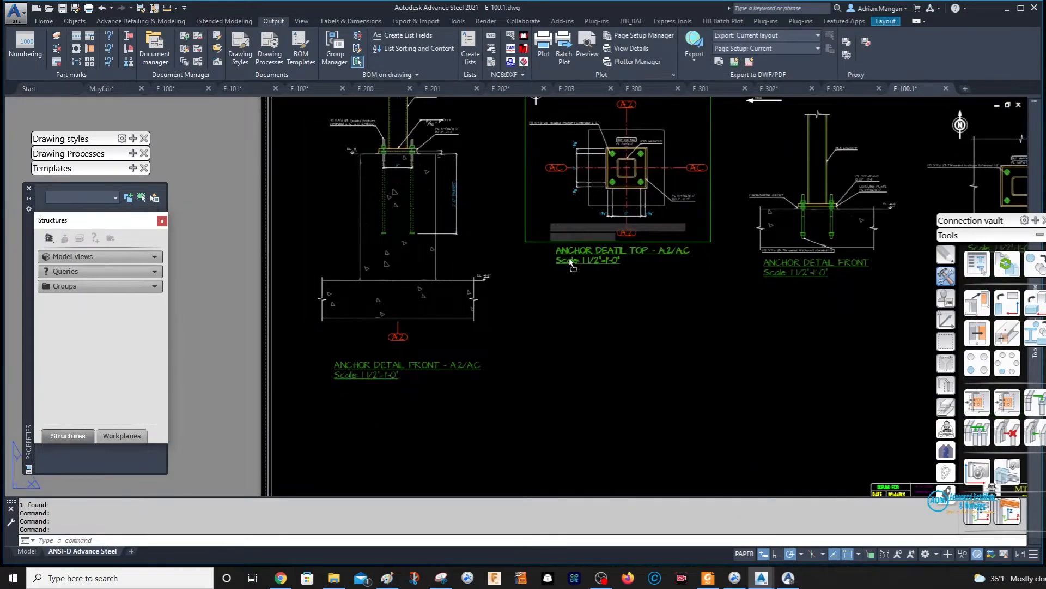
{"action": "left_click", "coordinate": [425, 367]}
{"action": "key", "text": "Escape"}
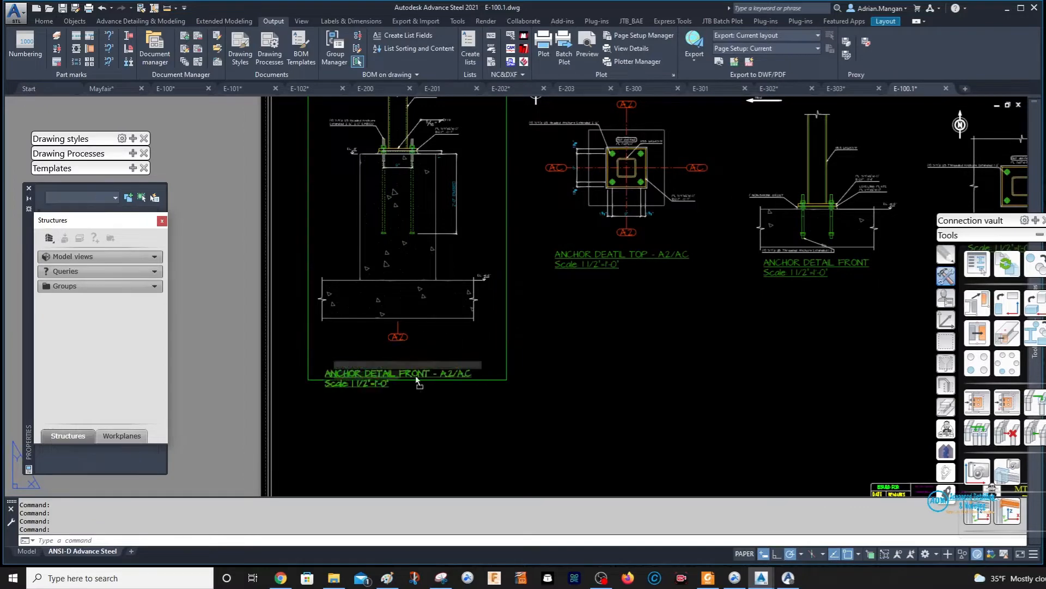
Step: Apply the user drawing style "2 - Anchor Detail - Top 3/32" to the A.2/A.C anchor top detail view
{"action": "scroll", "coordinate": [606, 250], "scroll_direction": "up", "scroll_amount": 4}
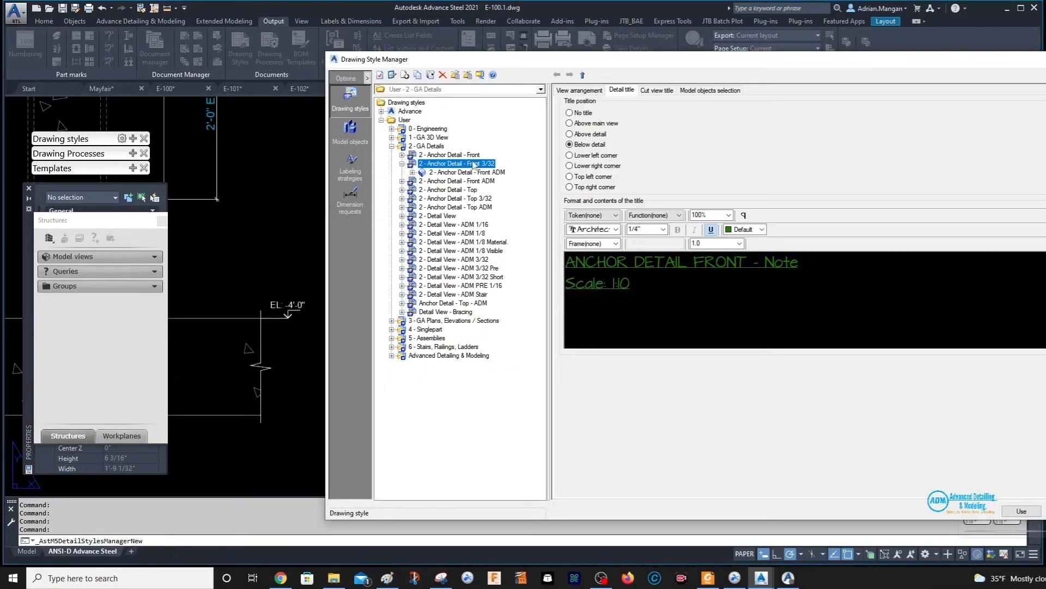
{"action": "left_click", "coordinate": [402, 164]}
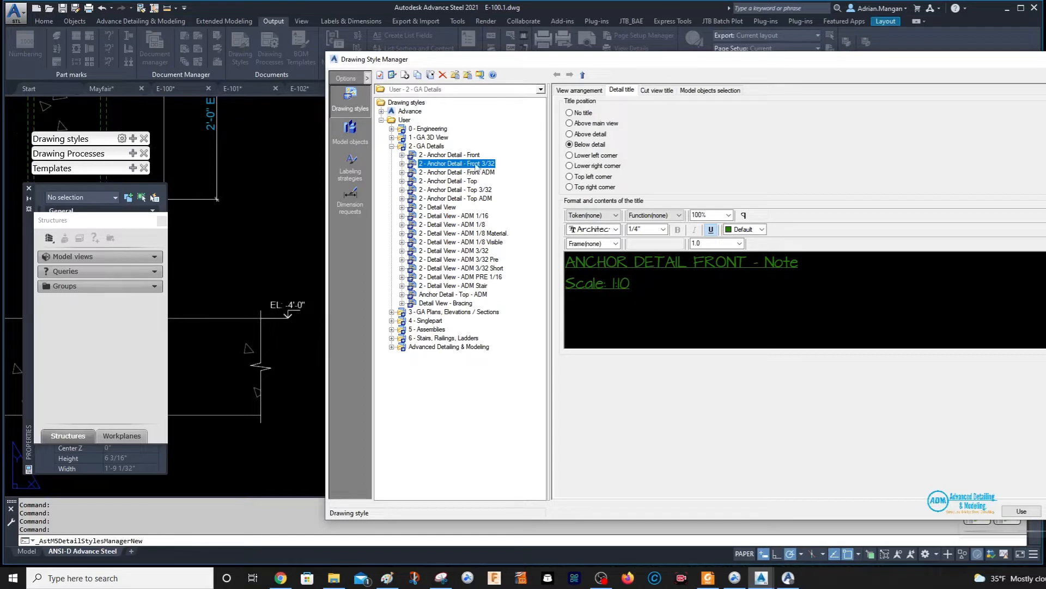
{"action": "left_click", "coordinate": [402, 189]}
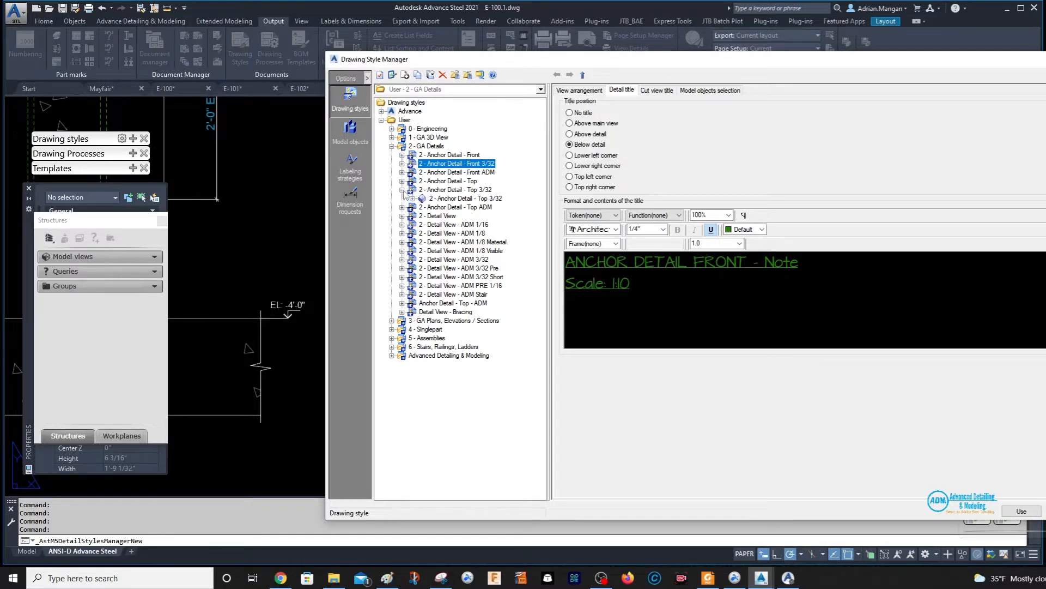
{"action": "left_click", "coordinate": [479, 190]}
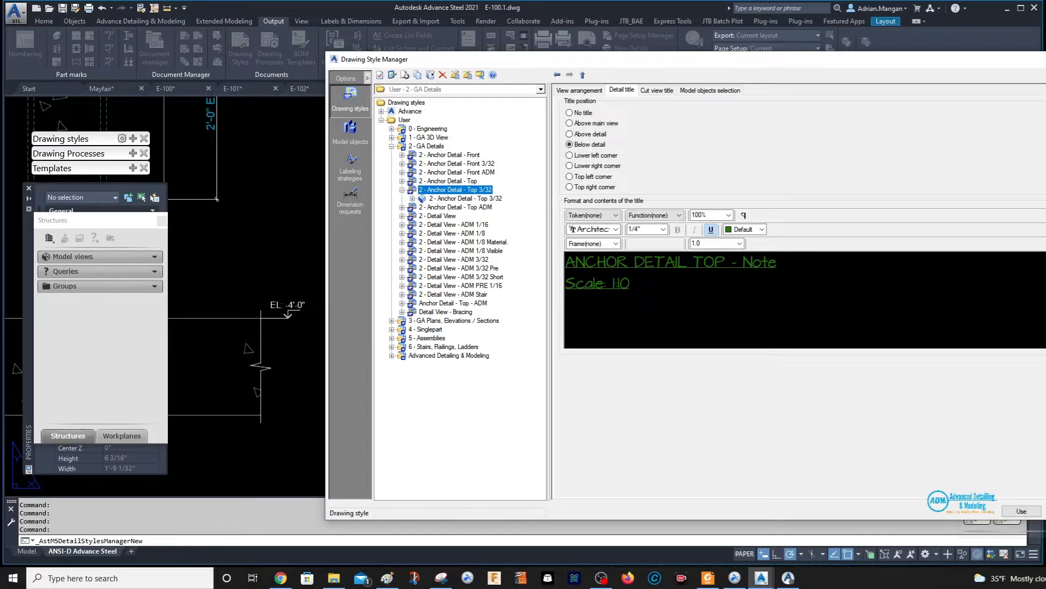
{"action": "left_click", "coordinate": [1038, 512]}
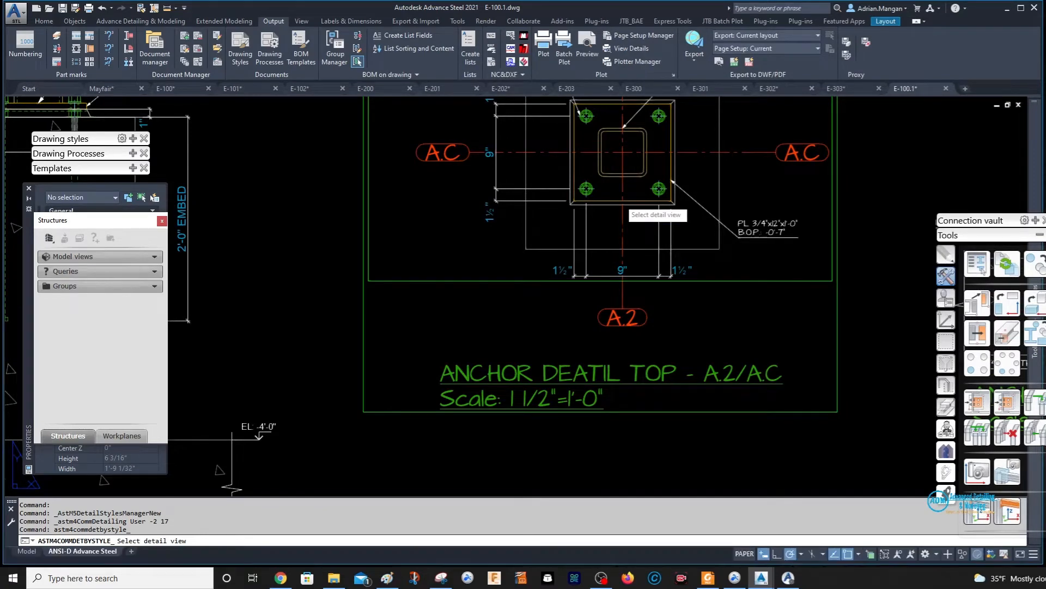
{"action": "left_click", "coordinate": [624, 205]}
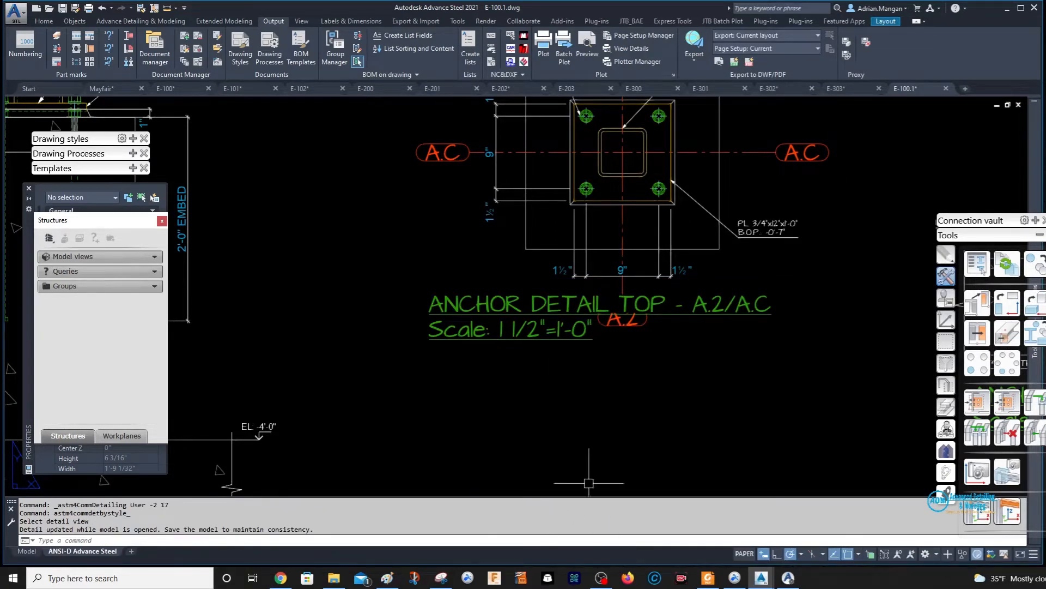
Step: Move the top detail's title down until it sits clear below the A.2 grid bubble
{"action": "left_click", "coordinate": [542, 315]}
{"action": "left_click_drag", "start_coordinate": [542, 316], "coordinate": [548, 380]}
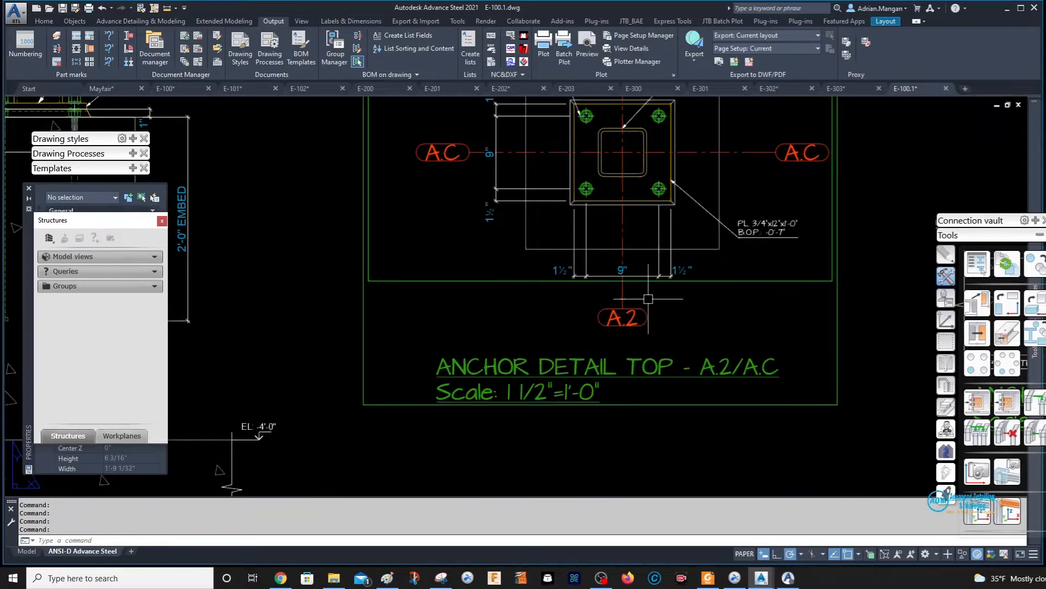
{"action": "middle_click_drag", "start_coordinate": [672, 131], "coordinate": [666, 236]}
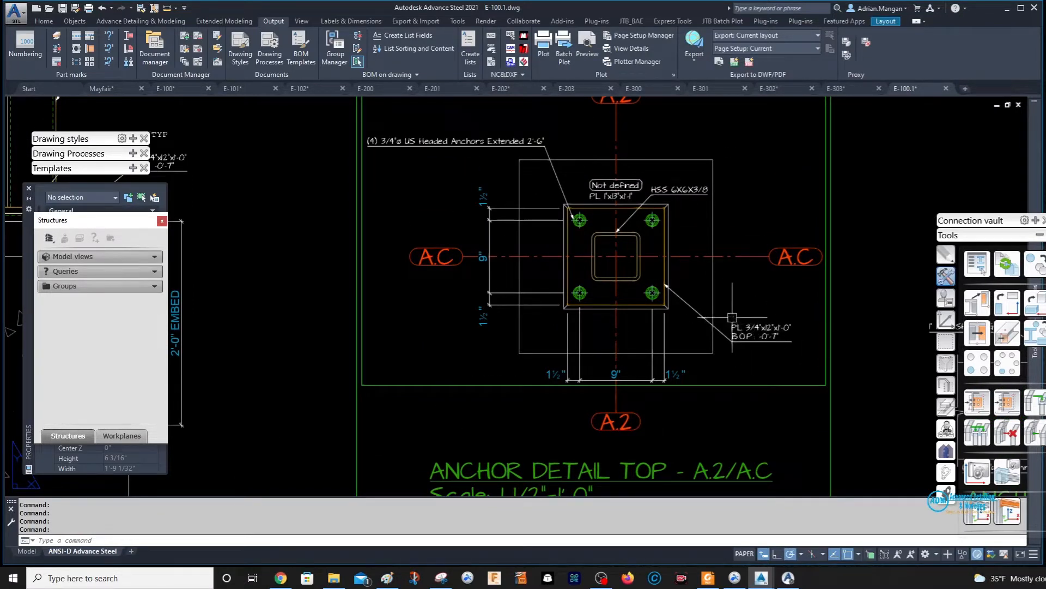
Step: Examine which plate the "Not defined" PL 1"x13"x1'-1" label in the top detail belongs to
{"action": "mouse_move", "coordinate": [633, 232]}
{"action": "middle_mouse_down"}
{"action": "mouse_move", "coordinate": [646, 265]}
{"action": "mouse_move", "coordinate": [656, 214]}
{"action": "middle_mouse_up"}
{"action": "scroll", "coordinate": [632, 229], "scroll_direction": "up", "scroll_amount": 3}
{"action": "left_click", "coordinate": [627, 232]}
{"action": "scroll", "coordinate": [674, 257], "scroll_direction": "down", "scroll_amount": 1}
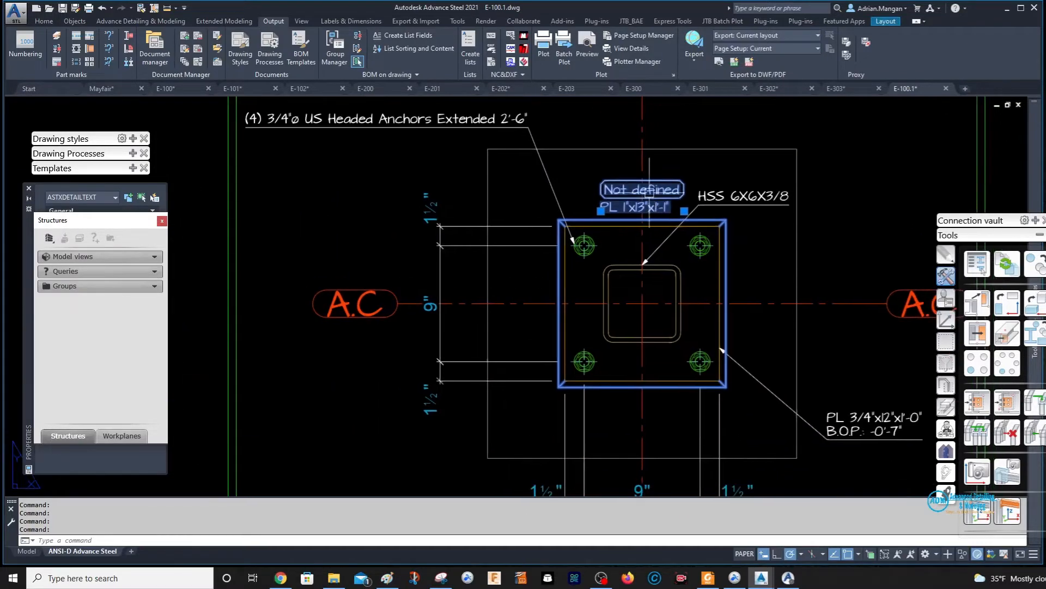
{"action": "key", "text": "Escape"}
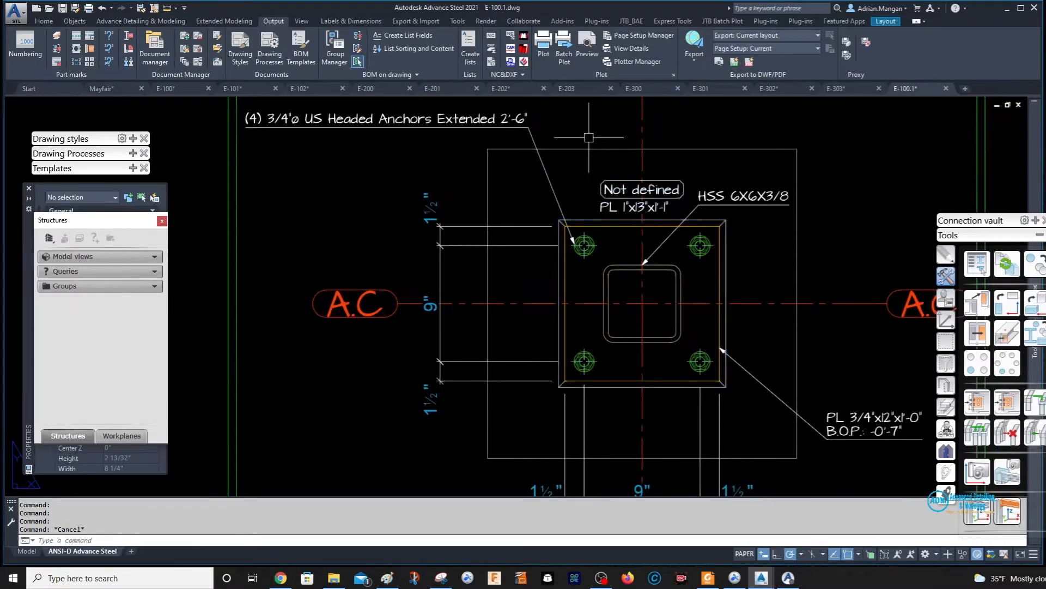
Step: Switch to the Mayfair model and check the naming properties and model role of the grout plate under the base plate
{"action": "left_click", "coordinate": [118, 89]}
{"action": "scroll", "coordinate": [777, 241], "scroll_direction": "up", "scroll_amount": 10}
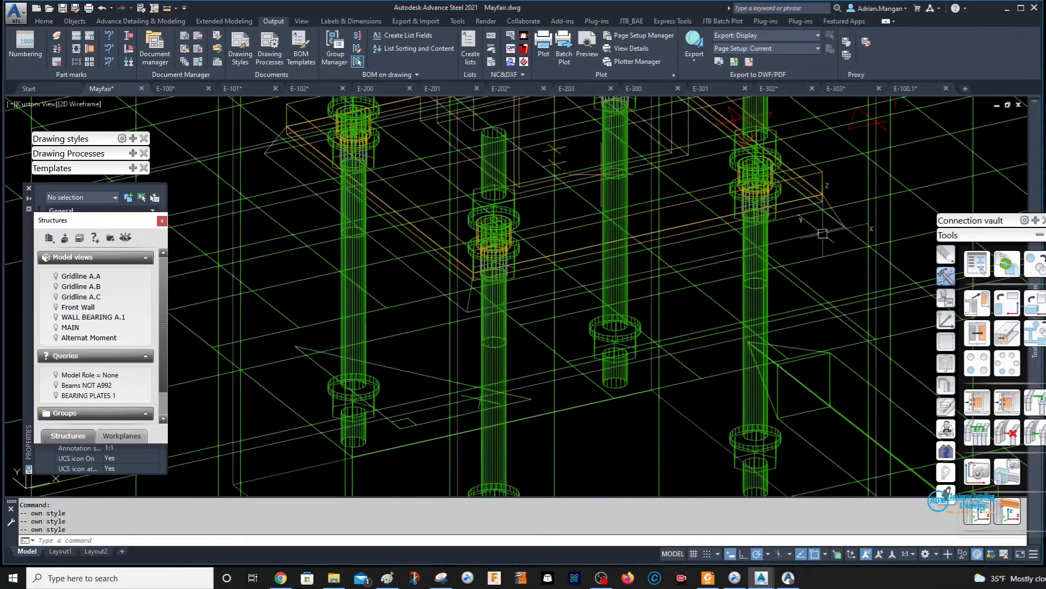
{"action": "double_click", "coordinate": [812, 226]}
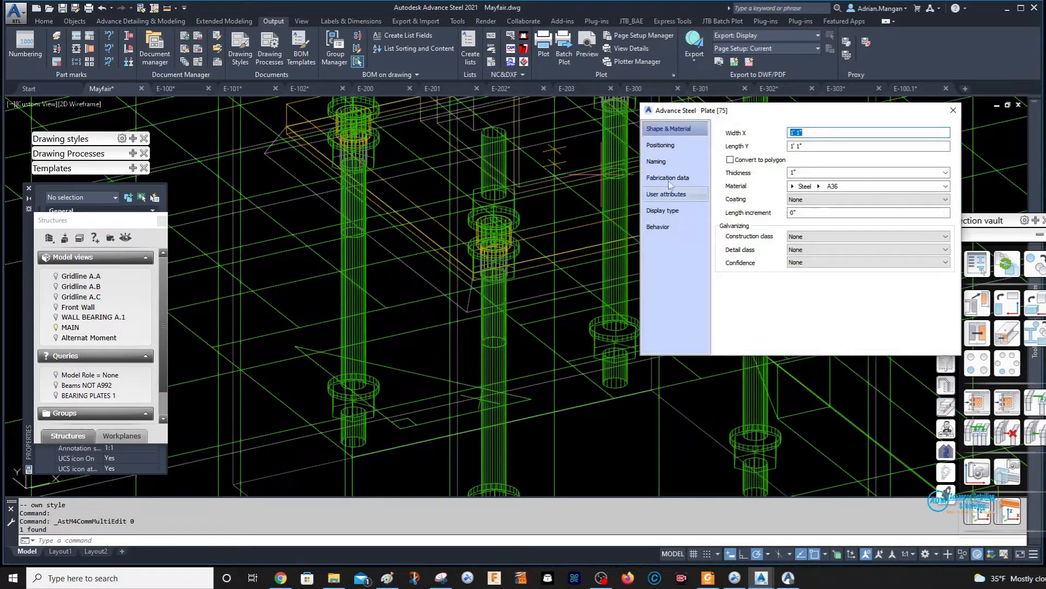
{"action": "left_click", "coordinate": [662, 161]}
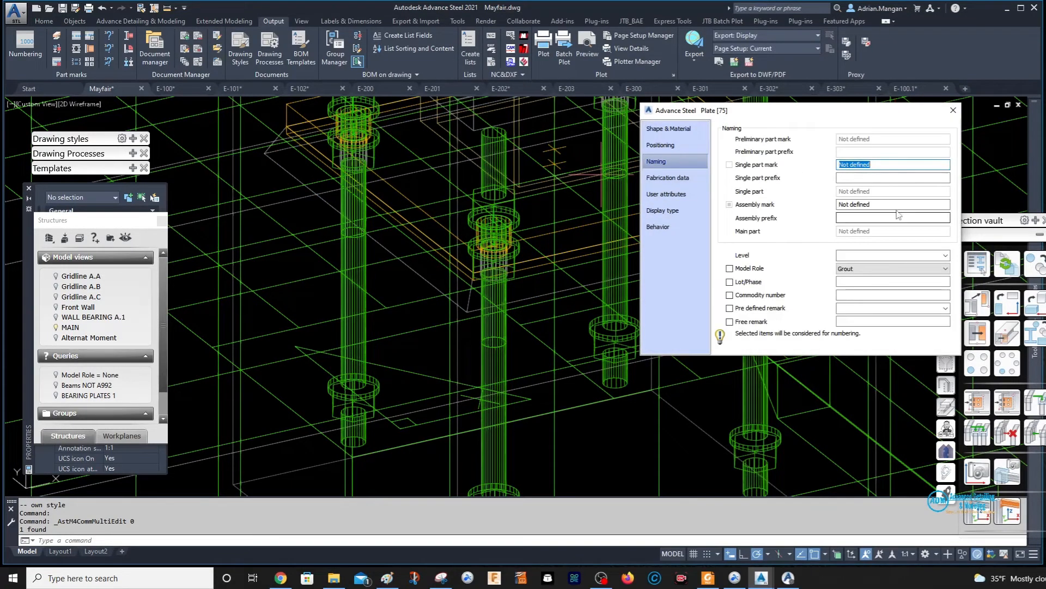
{"action": "left_click", "coordinate": [953, 110]}
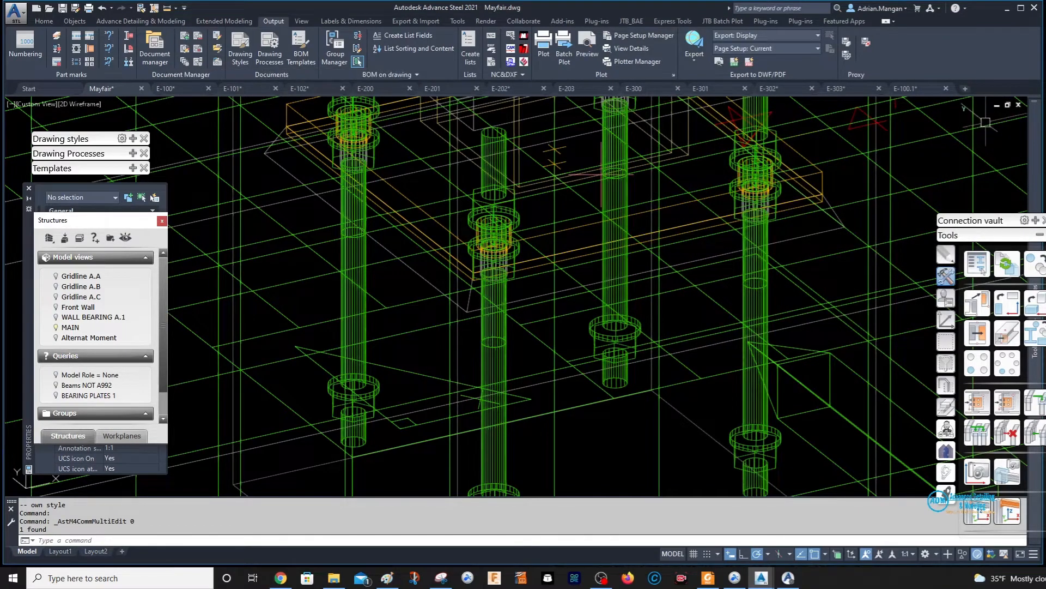
Step: Return to drawing E-100.1 and review the grout plate's label in the anchor top detail
{"action": "left_click", "coordinate": [930, 88]}
{"action": "scroll", "coordinate": [642, 232], "scroll_direction": "down", "scroll_amount": 3}
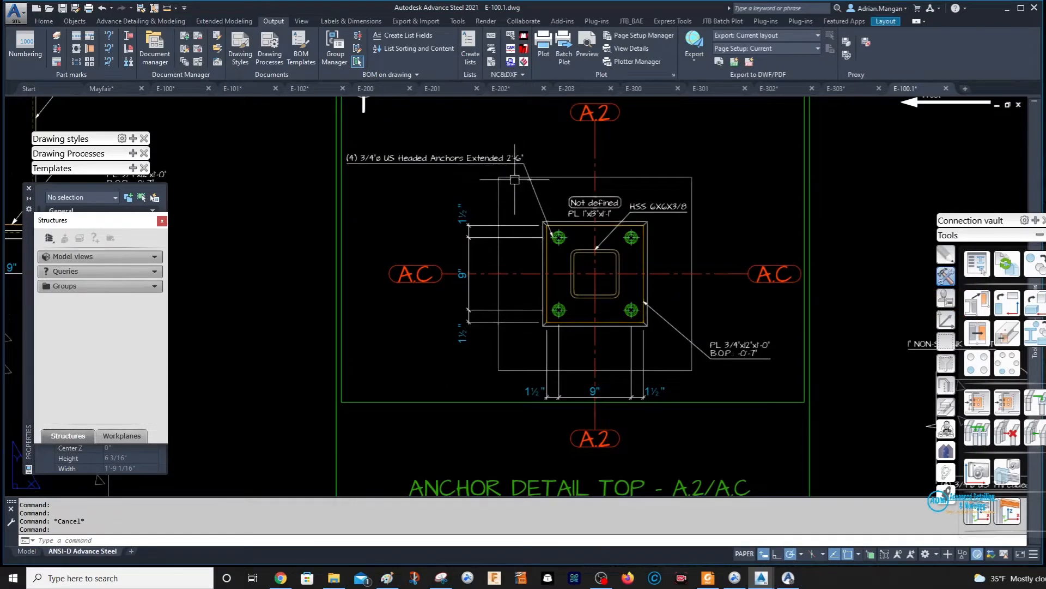
{"action": "middle_click_drag", "start_coordinate": [509, 176], "coordinate": [492, 182]}
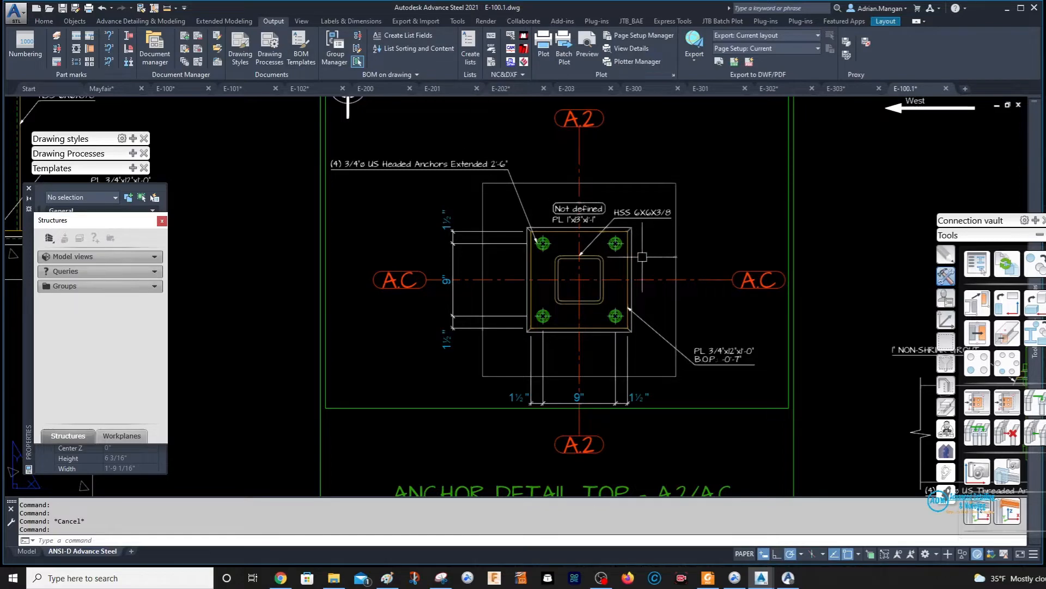
{"action": "left_click", "coordinate": [574, 218]}
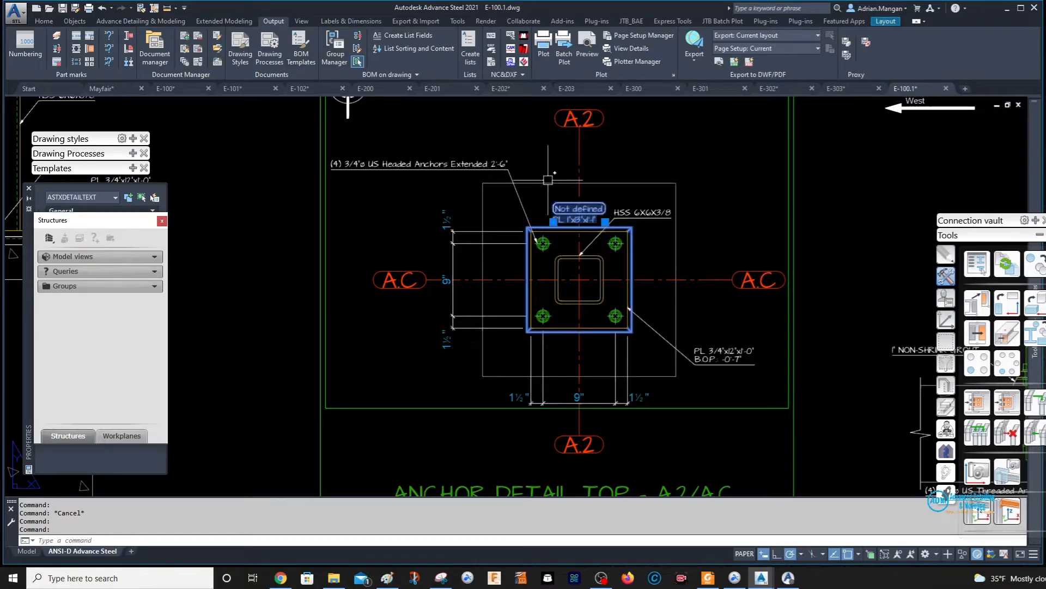
{"action": "key", "text": "Escape"}
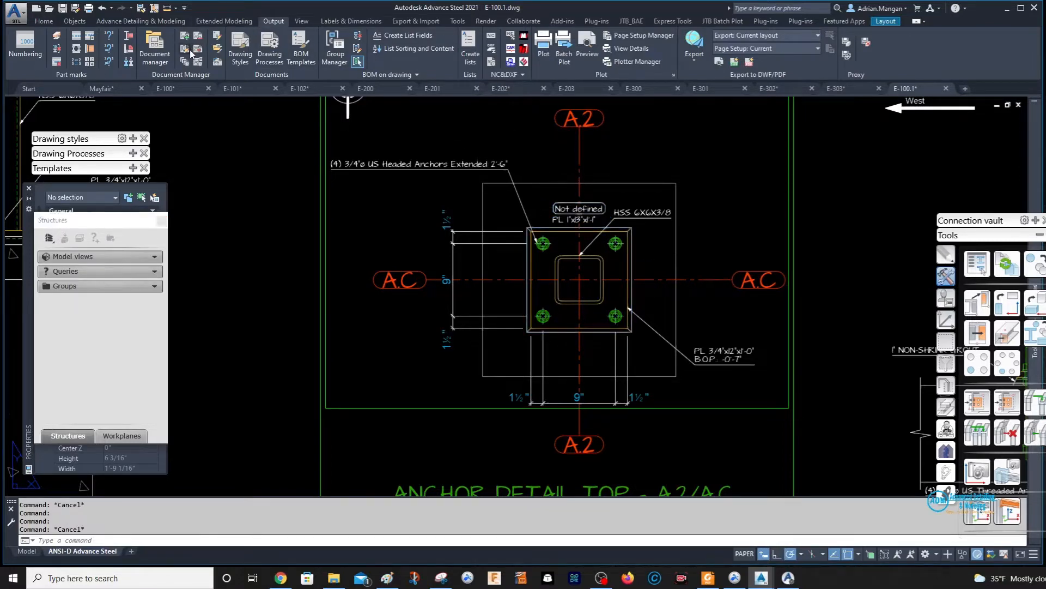
Step: Duplicate the Plates rule in row 18 of the object presentation for the "2 - Anchor Detail - Top 3/32" view
{"action": "double_click", "coordinate": [497, 183]}
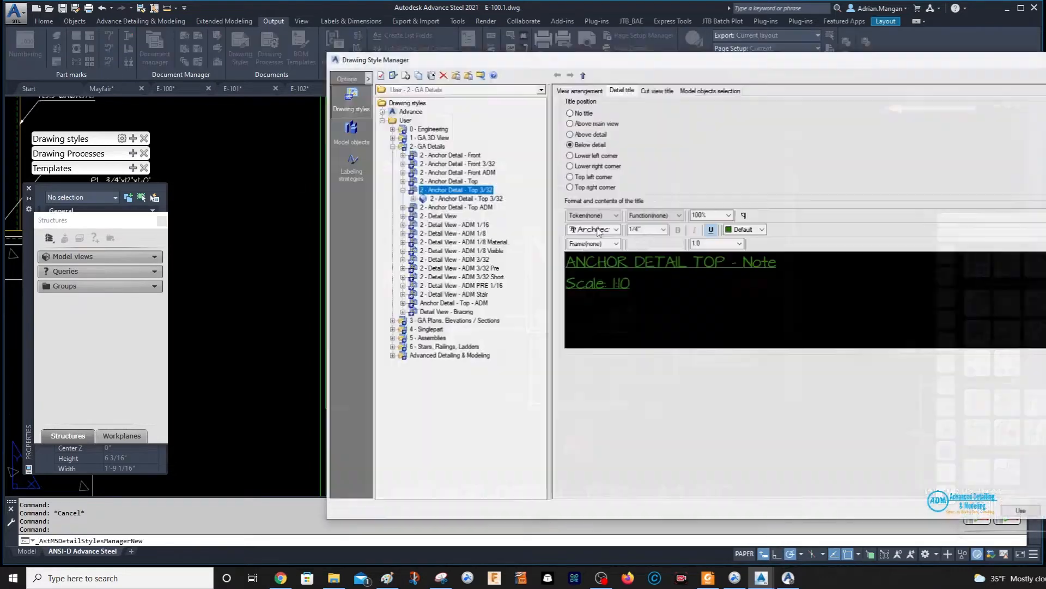
{"action": "left_click_drag", "start_coordinate": [958, 61], "coordinate": [1045, 79]}
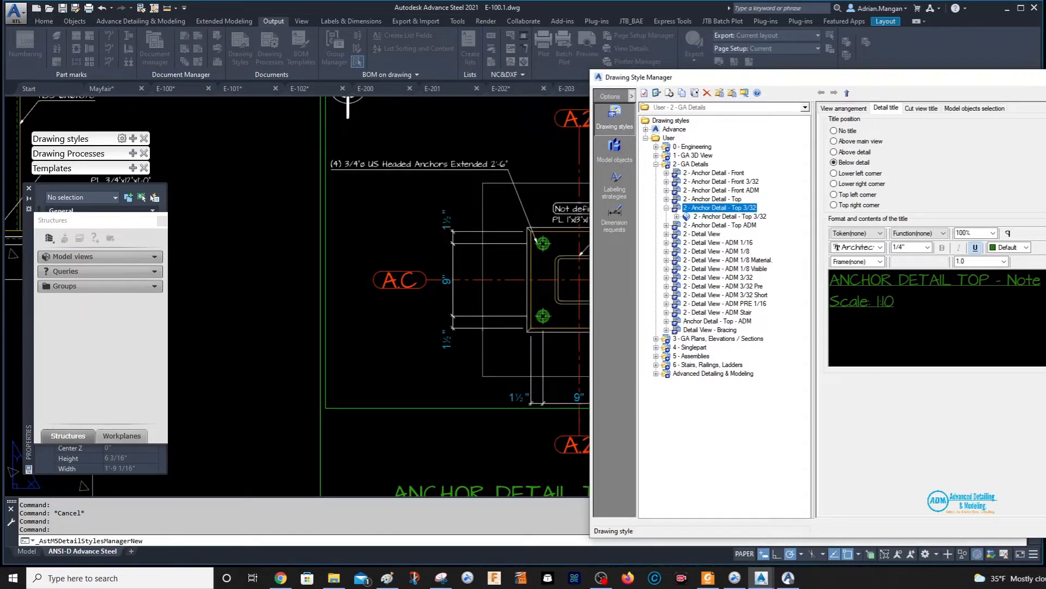
{"action": "mouse_move", "coordinate": [1045, 78]}
{"action": "left_mouse_down"}
{"action": "mouse_move", "coordinate": [811, 60]}
{"action": "mouse_move", "coordinate": [826, 66]}
{"action": "left_mouse_up"}
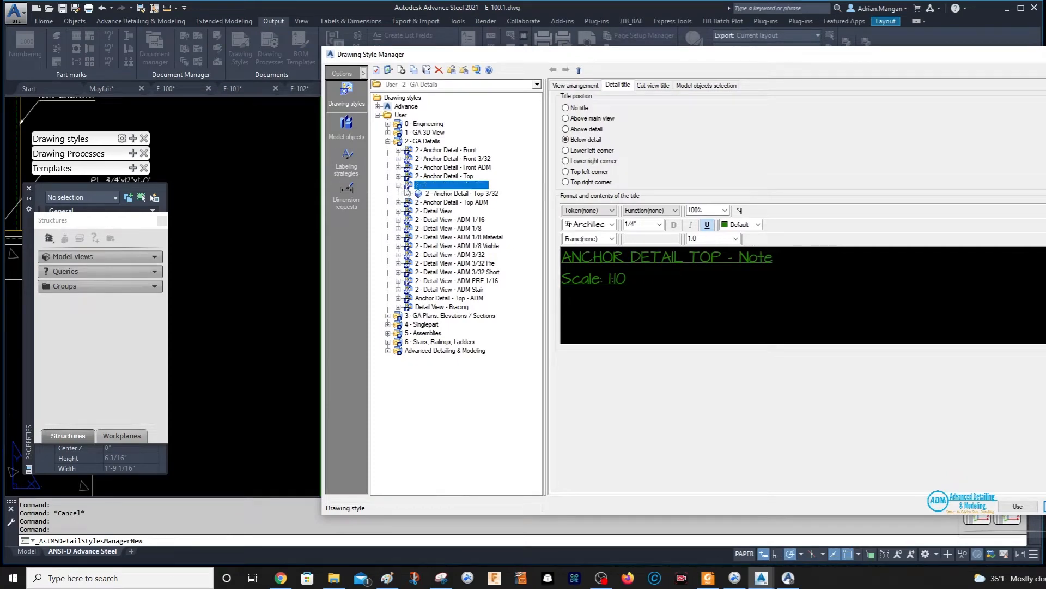
{"action": "left_click", "coordinate": [418, 193]}
{"action": "left_click", "coordinate": [408, 194]}
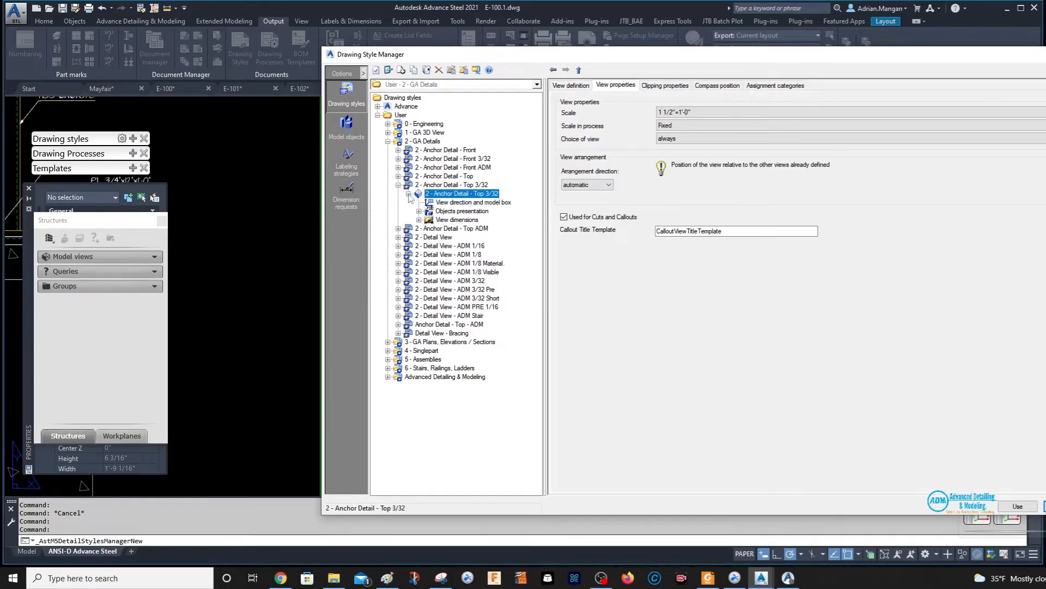
{"action": "left_click", "coordinate": [446, 212]}
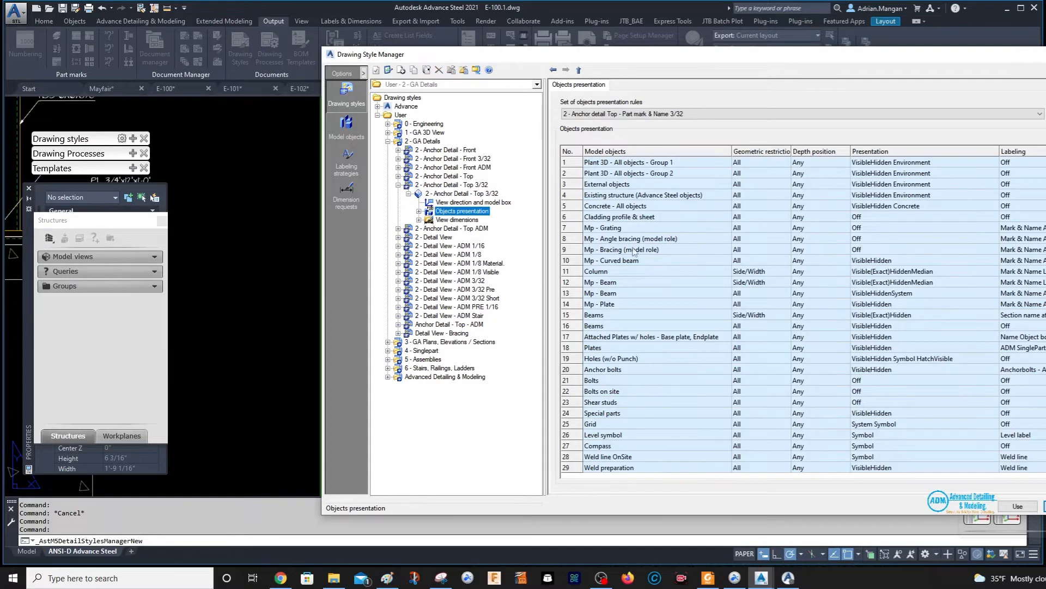
{"action": "left_click", "coordinate": [579, 348]}
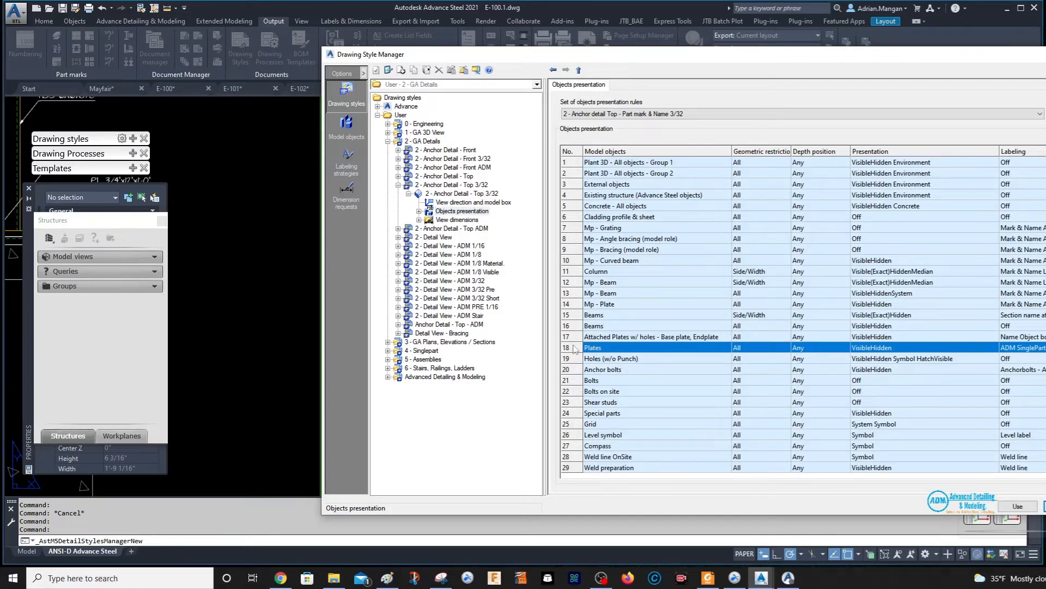
{"action": "left_click", "coordinate": [573, 349]}
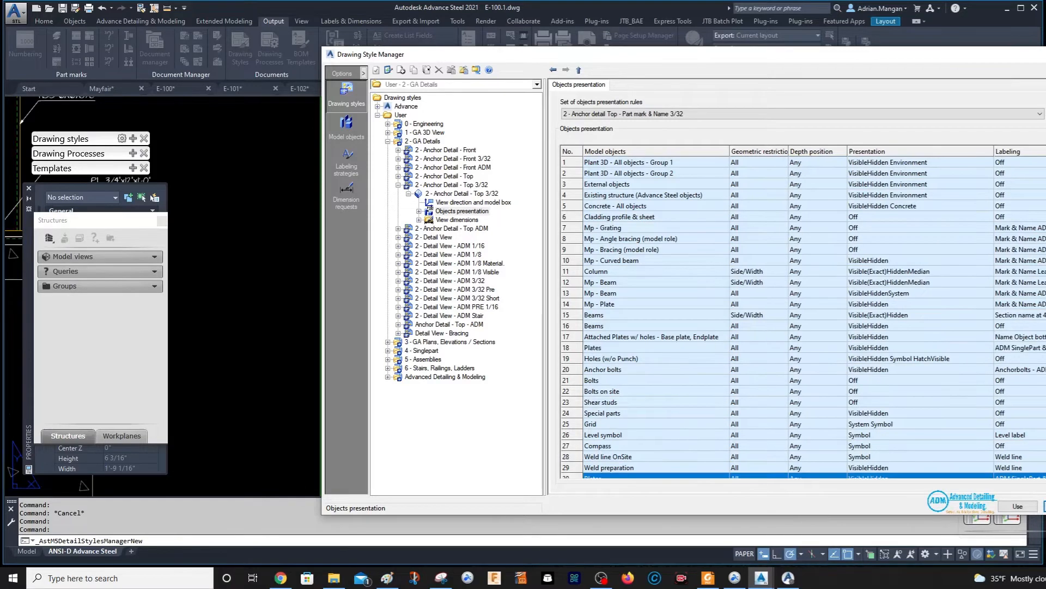
{"action": "scroll", "coordinate": [635, 433], "scroll_direction": "down", "scroll_amount": 1}
{"action": "left_click", "coordinate": [652, 468]}
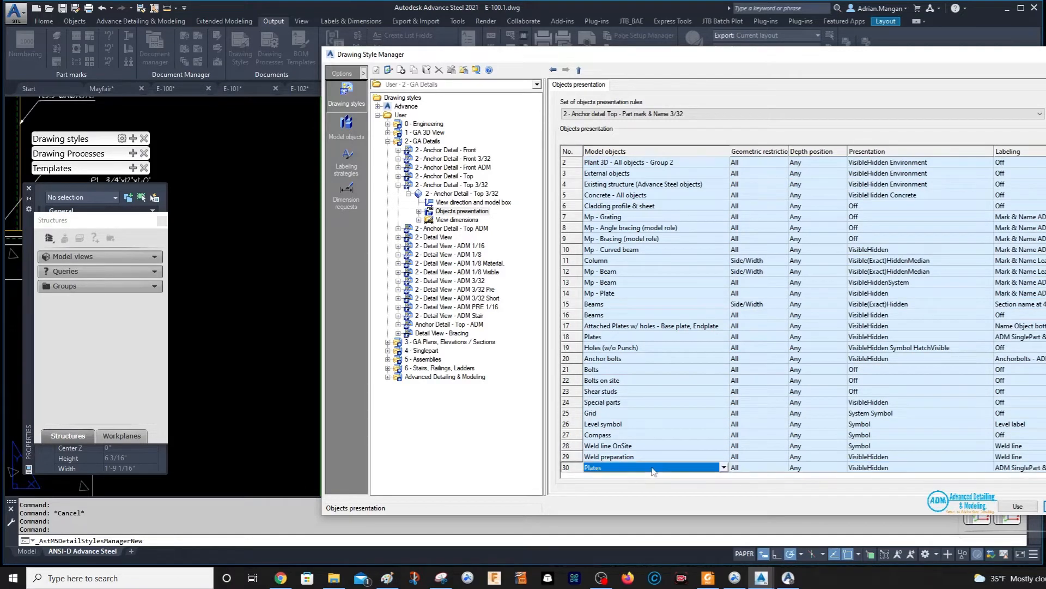
{"action": "left_click", "coordinate": [724, 467]}
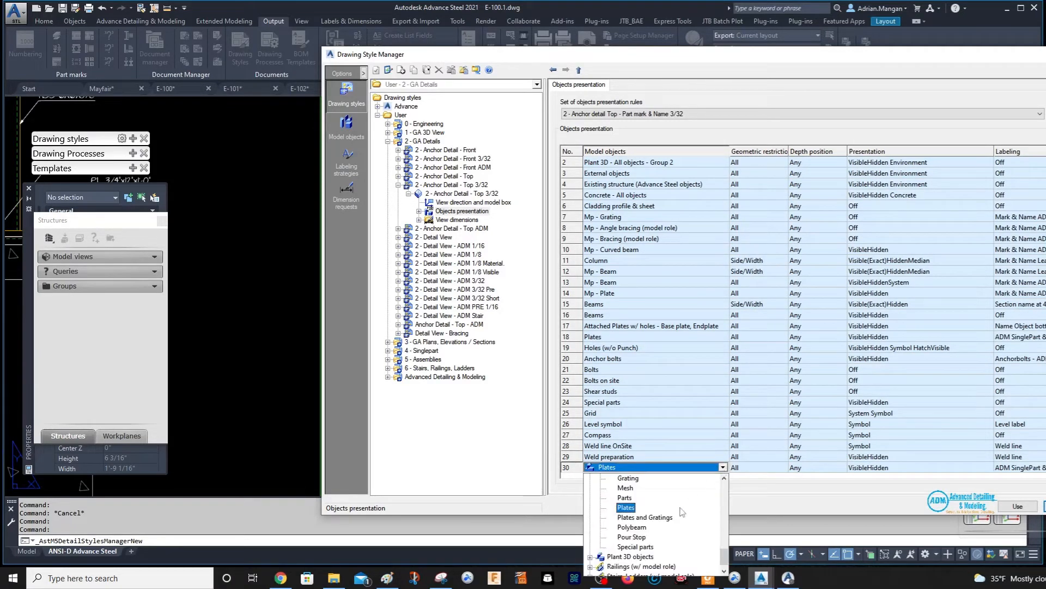
{"action": "scroll", "coordinate": [656, 512], "scroll_direction": "up", "scroll_amount": 2}
{"action": "scroll", "coordinate": [643, 521], "scroll_direction": "up", "scroll_amount": 8}
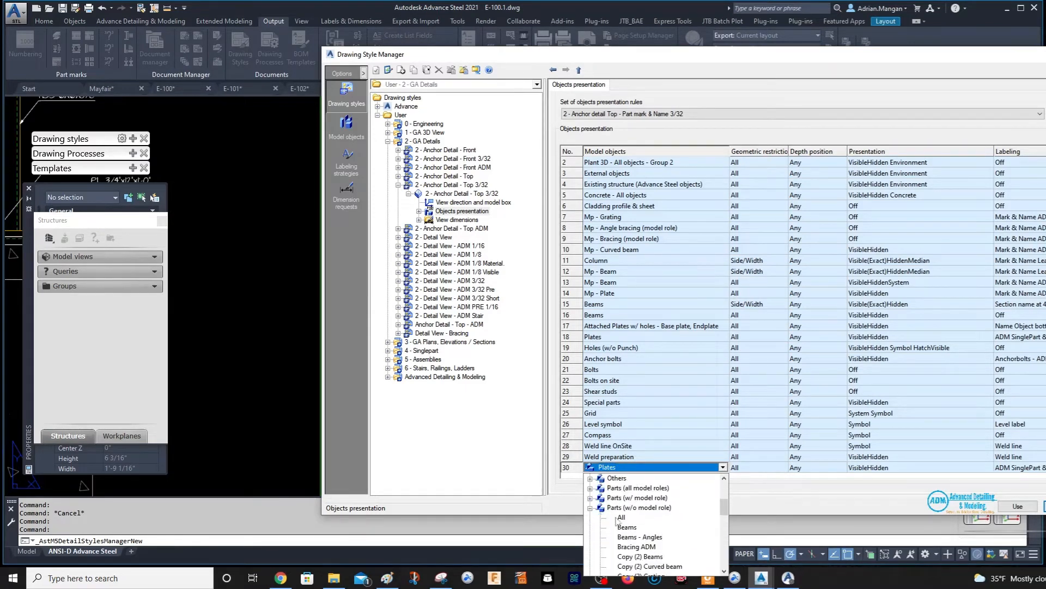
{"action": "left_click", "coordinate": [590, 497]}
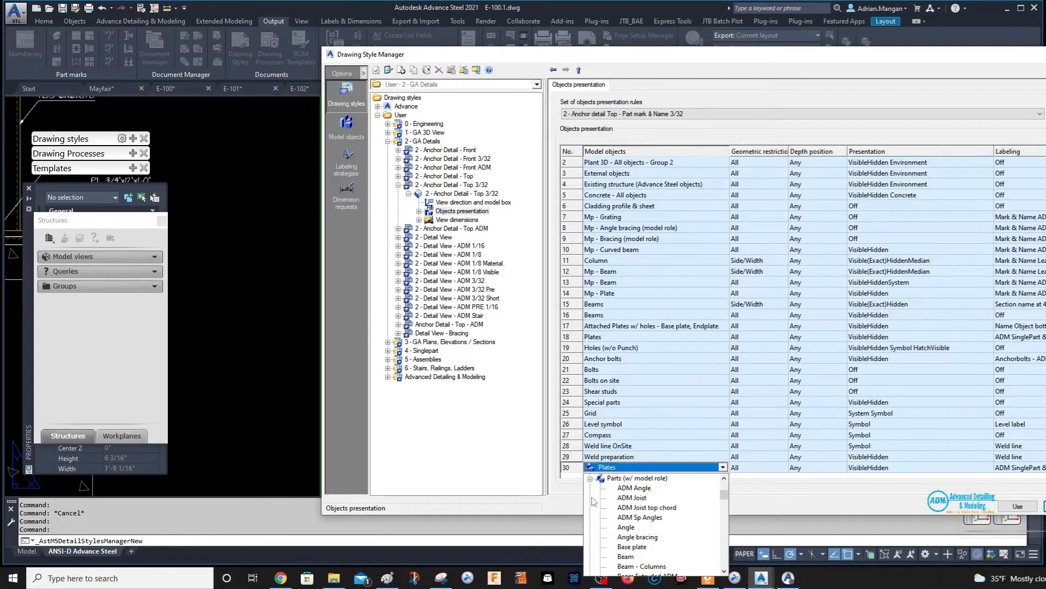
Step: Set the duplicated Plates rule's model object to Grout, from the parts with a model role
{"action": "left_click", "coordinate": [589, 465]}
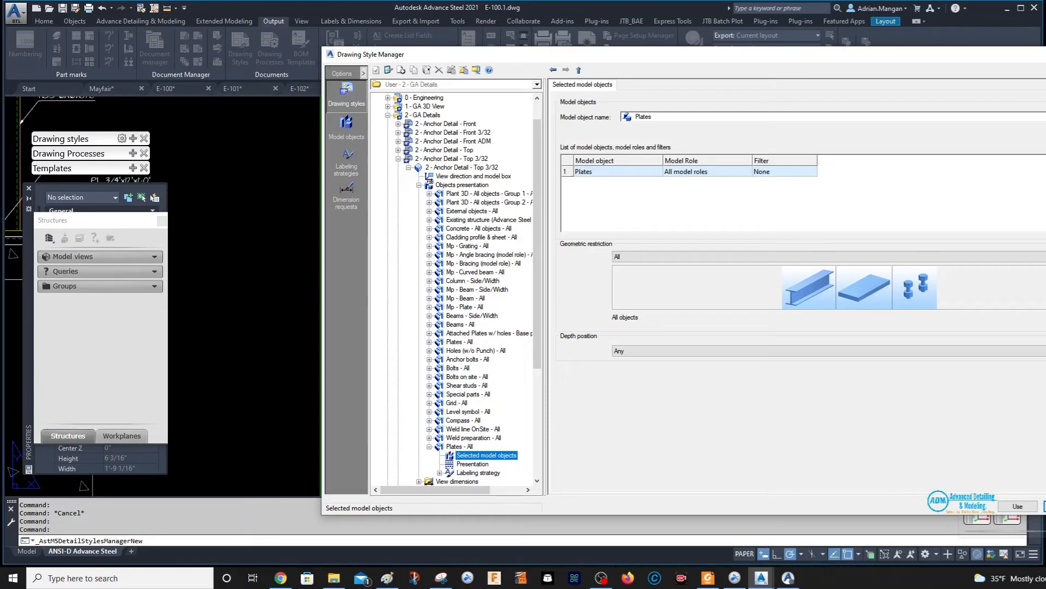
{"action": "left_click", "coordinate": [682, 116]}
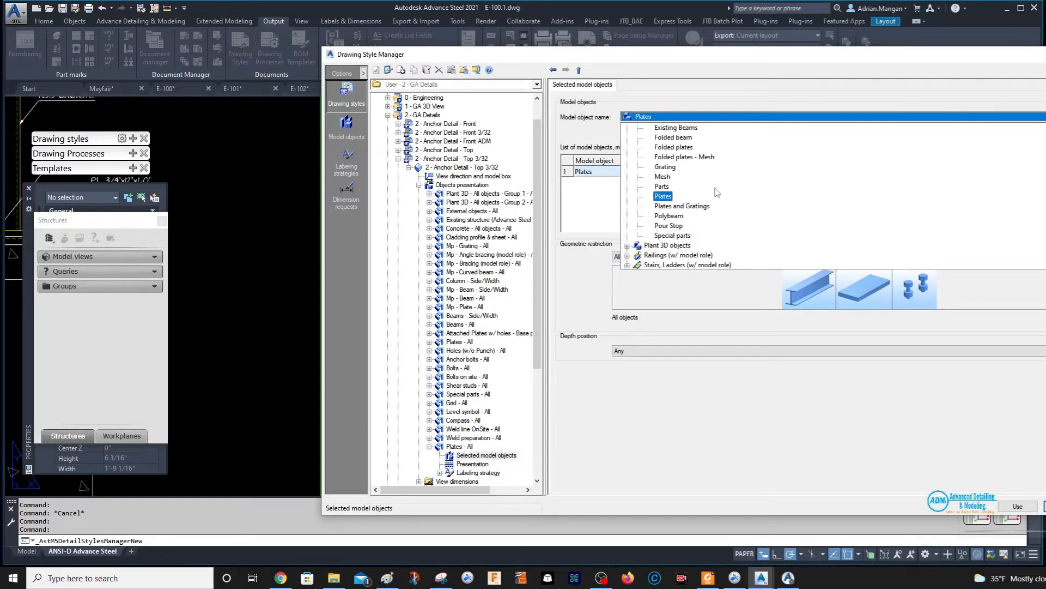
{"action": "scroll", "coordinate": [689, 189], "scroll_direction": "down", "scroll_amount": 5}
{"action": "scroll", "coordinate": [689, 189], "scroll_direction": "up", "scroll_amount": 10}
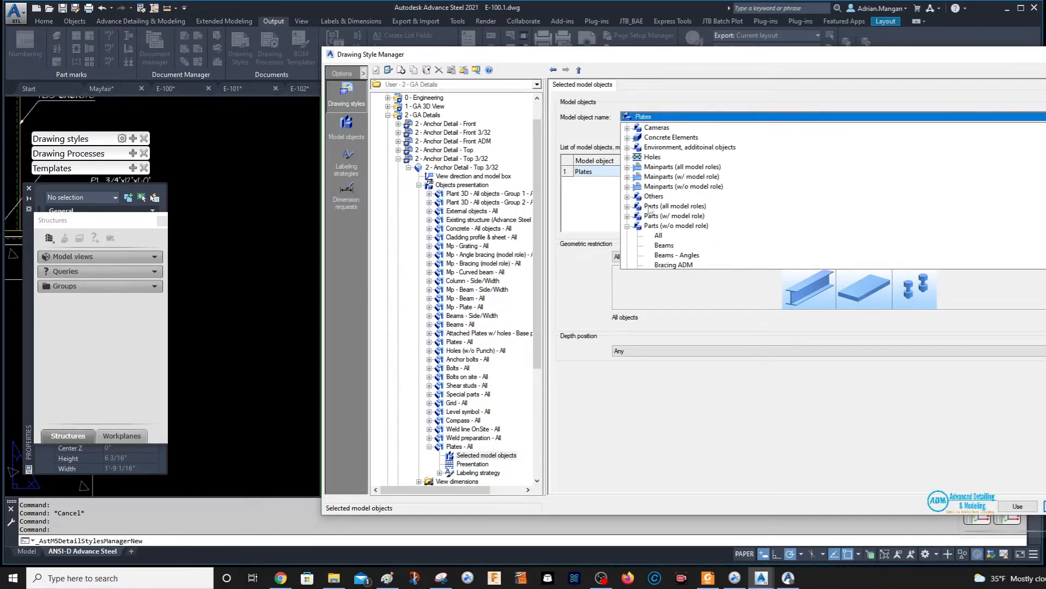
{"action": "left_click", "coordinate": [627, 226]}
{"action": "left_click", "coordinate": [627, 216]}
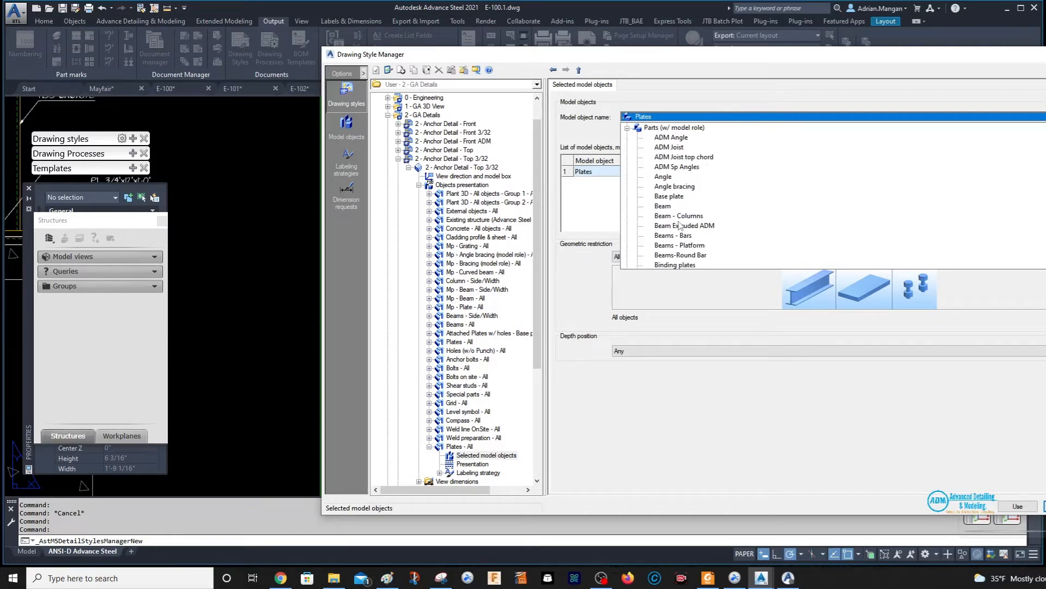
{"action": "scroll", "coordinate": [679, 226], "scroll_direction": "down", "scroll_amount": 4}
{"action": "scroll", "coordinate": [684, 221], "scroll_direction": "down", "scroll_amount": 3}
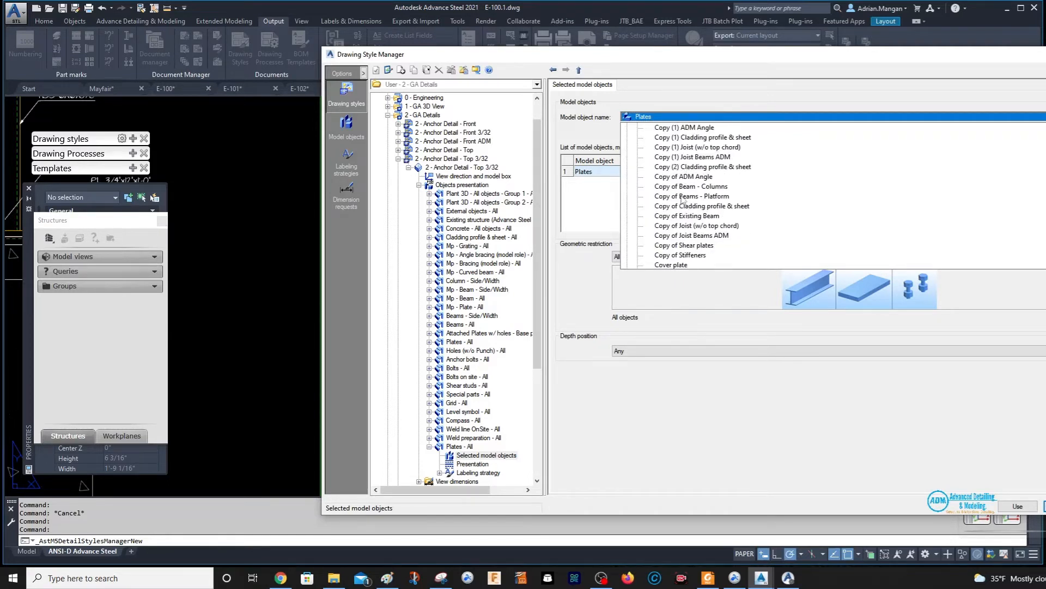
{"action": "scroll", "coordinate": [682, 201], "scroll_direction": "down", "scroll_amount": 4}
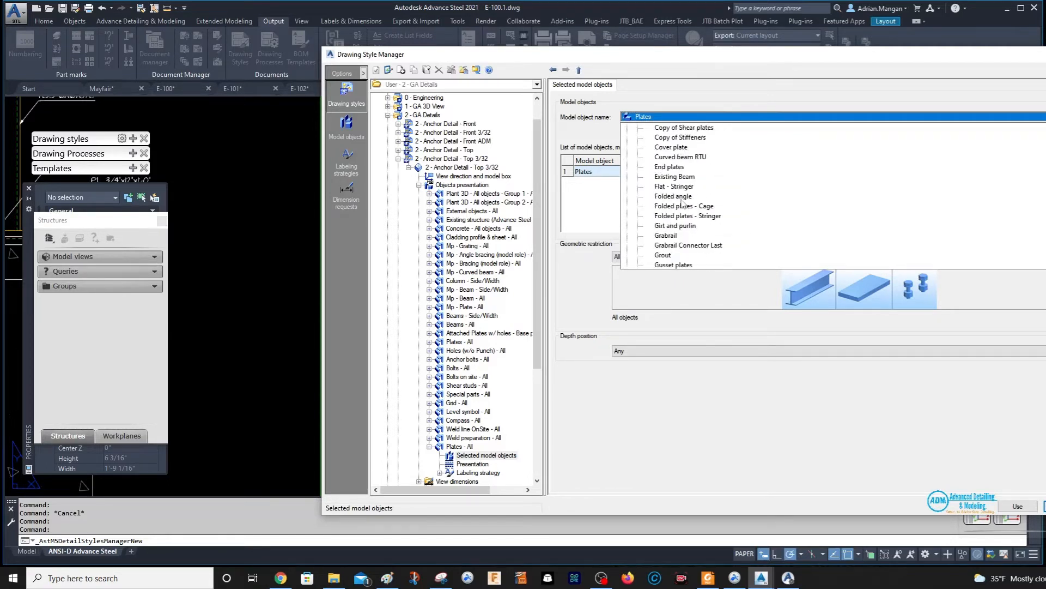
{"action": "left_click", "coordinate": [666, 254]}
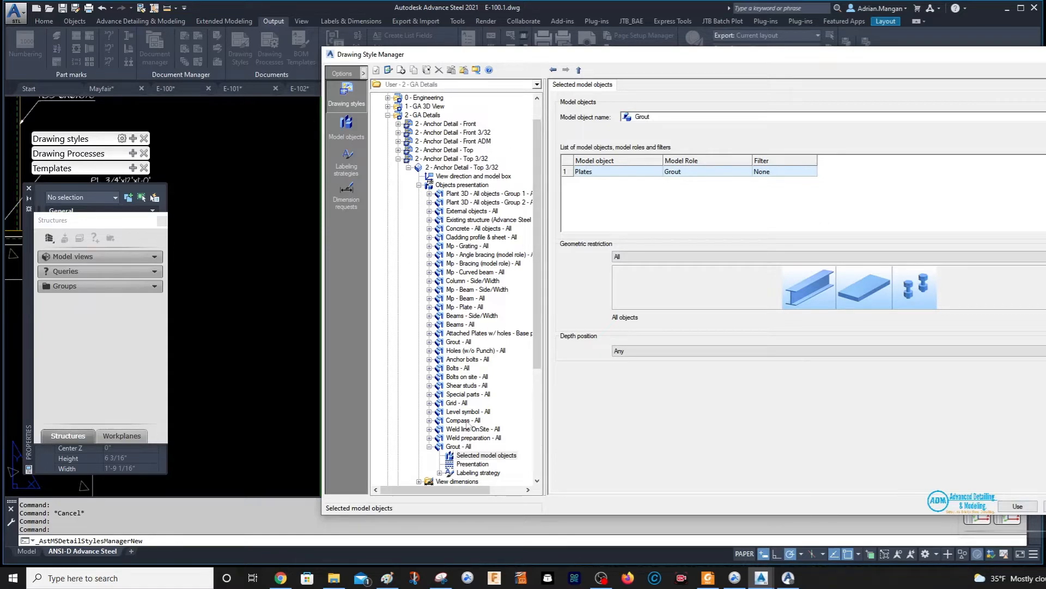
Step: Move the Grout rule up in the object presentation, directly below Cladding profile & sheet, and open its settings
{"action": "left_click", "coordinate": [450, 185]}
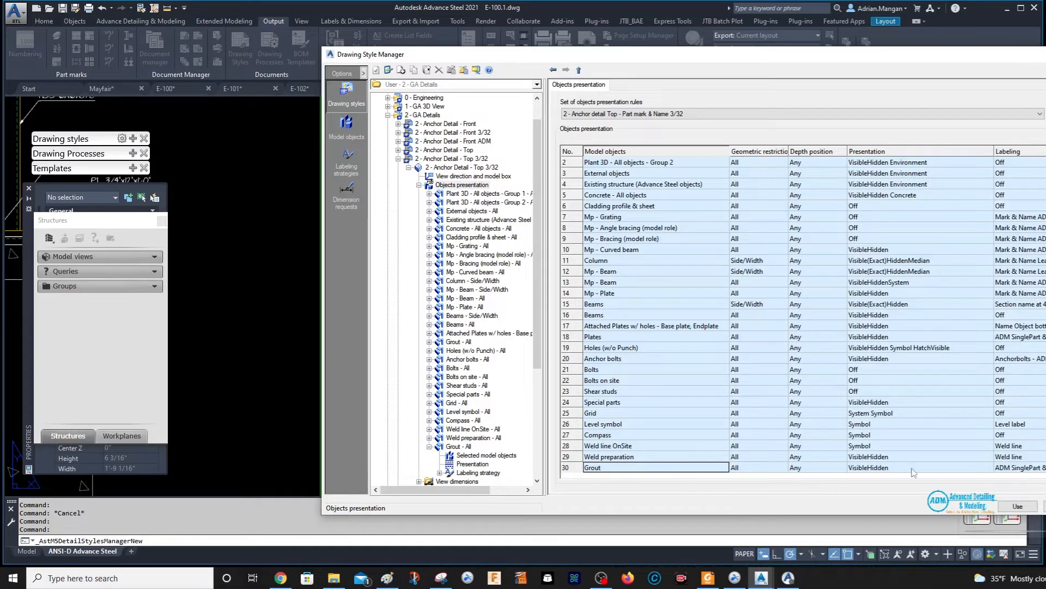
{"action": "left_click", "coordinate": [566, 469]}
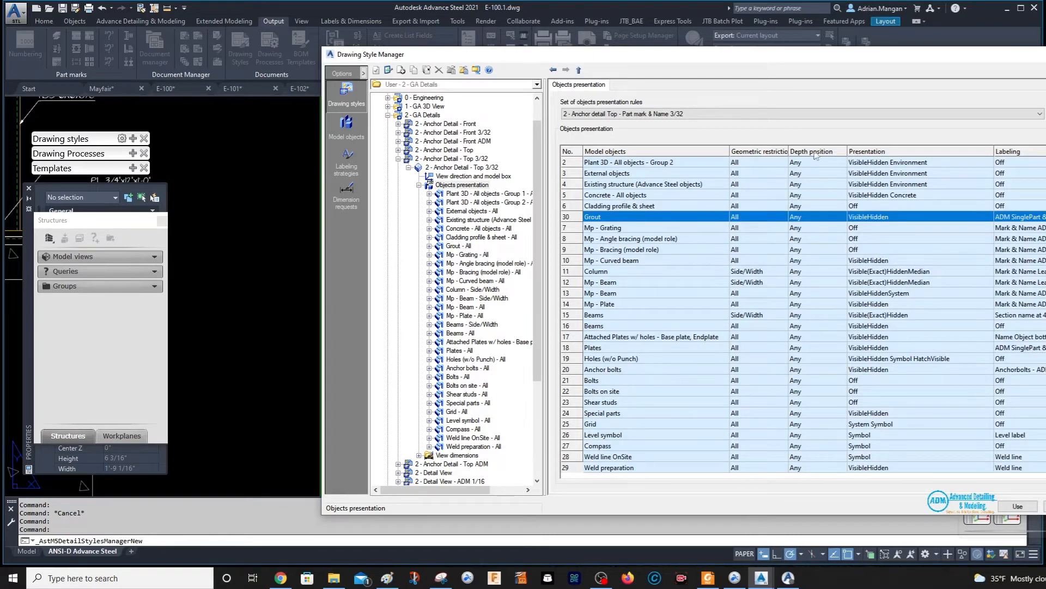
{"action": "double_click", "coordinate": [574, 218]}
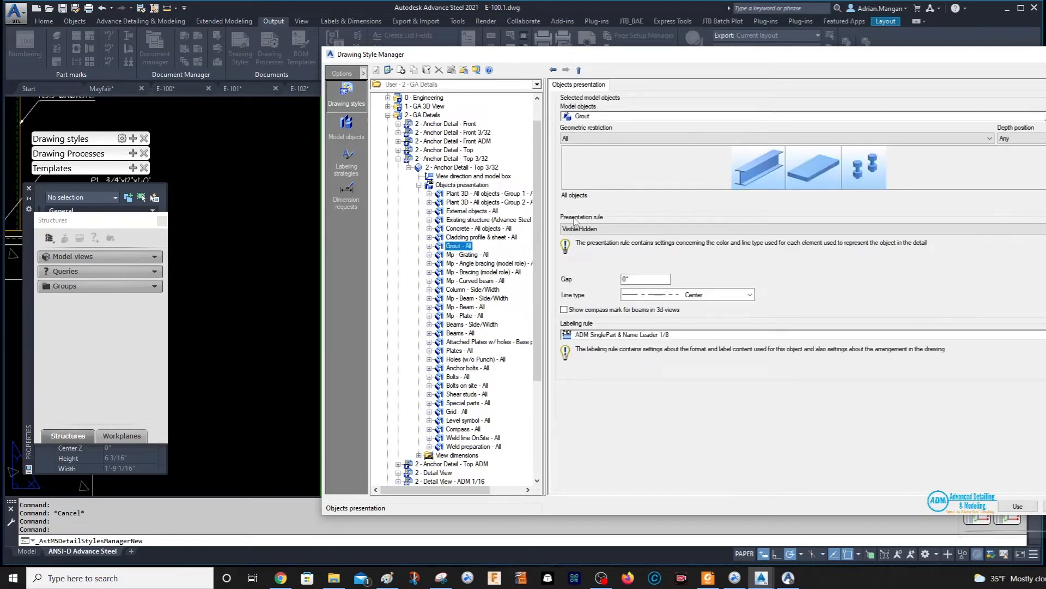
Step: Set the Grout rule's labeling strategy to Grout from the Plates strategies
{"action": "left_click", "coordinate": [1044, 334]}
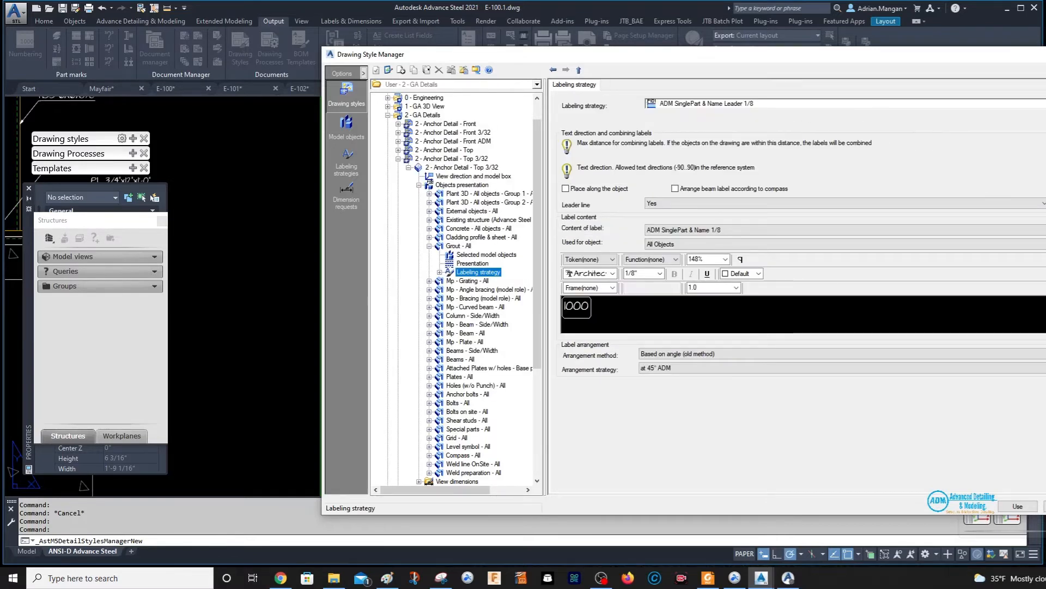
{"action": "left_click", "coordinate": [844, 103]}
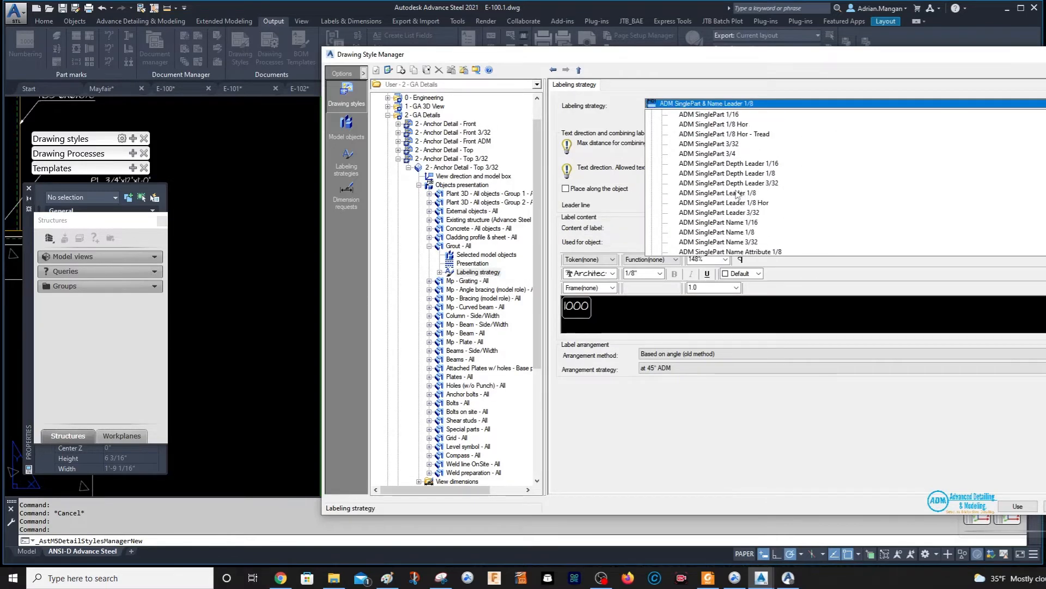
{"action": "scroll", "coordinate": [742, 196], "scroll_direction": "down", "scroll_amount": 5}
{"action": "scroll", "coordinate": [729, 183], "scroll_direction": "down", "scroll_amount": 5}
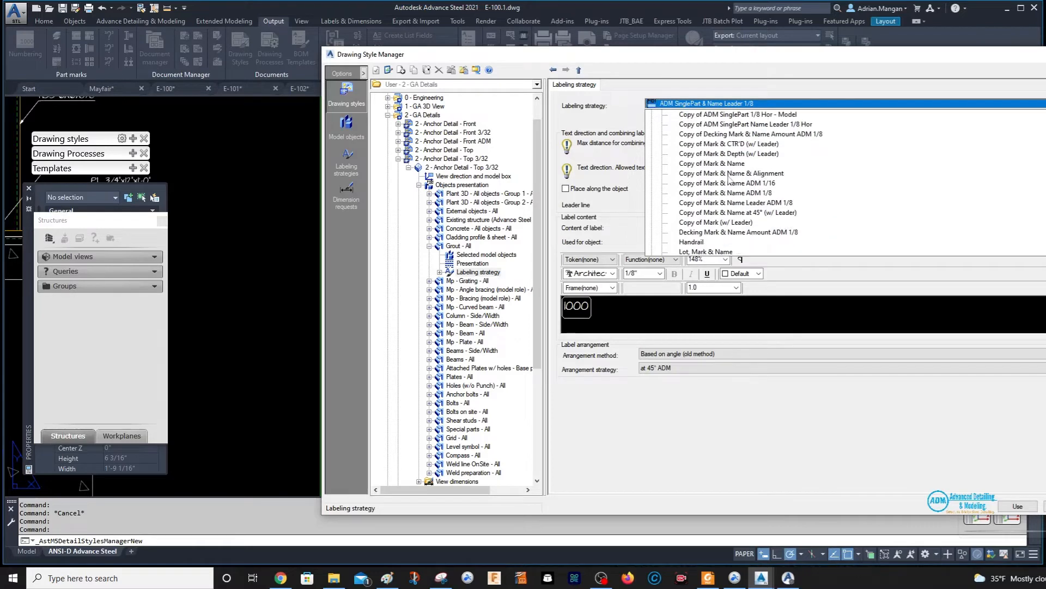
{"action": "scroll", "coordinate": [733, 185], "scroll_direction": "down", "scroll_amount": 4}
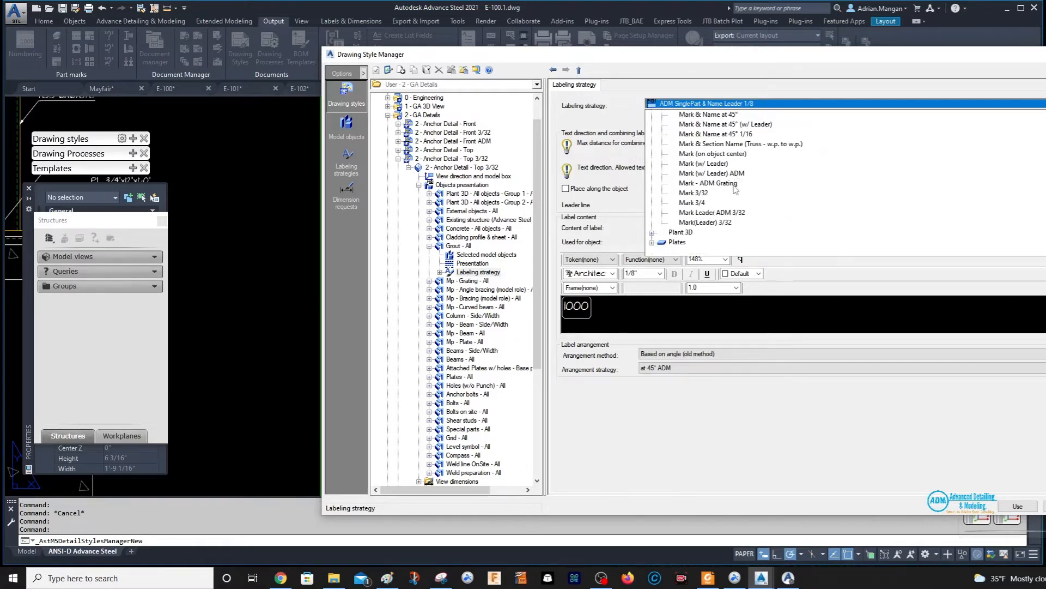
{"action": "scroll", "coordinate": [708, 191], "scroll_direction": "up", "scroll_amount": 13}
{"action": "scroll", "coordinate": [703, 194], "scroll_direction": "up", "scroll_amount": 8}
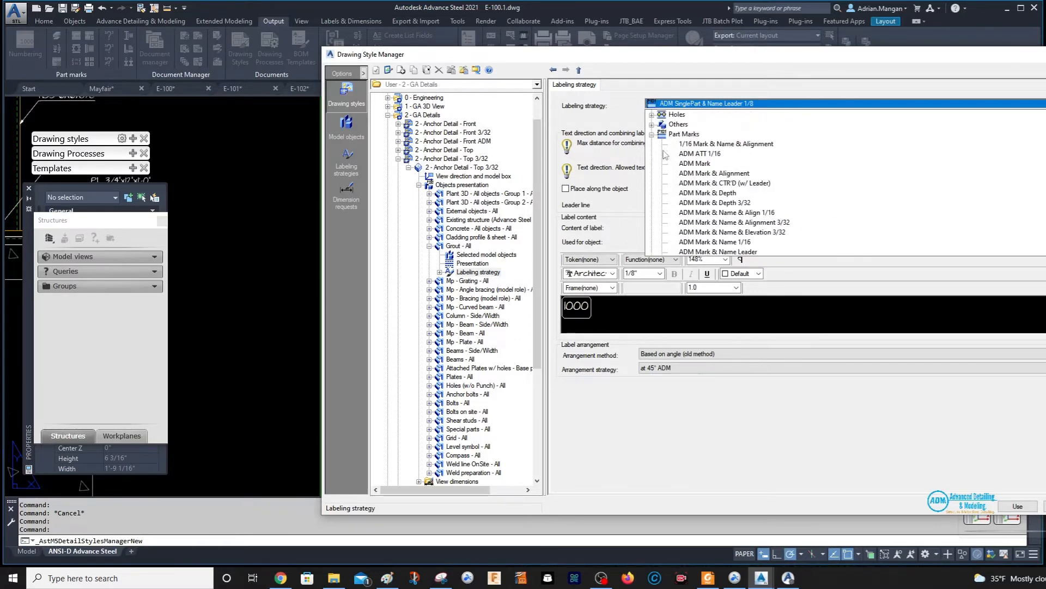
{"action": "left_click", "coordinate": [652, 135]}
{"action": "left_click", "coordinate": [652, 145]}
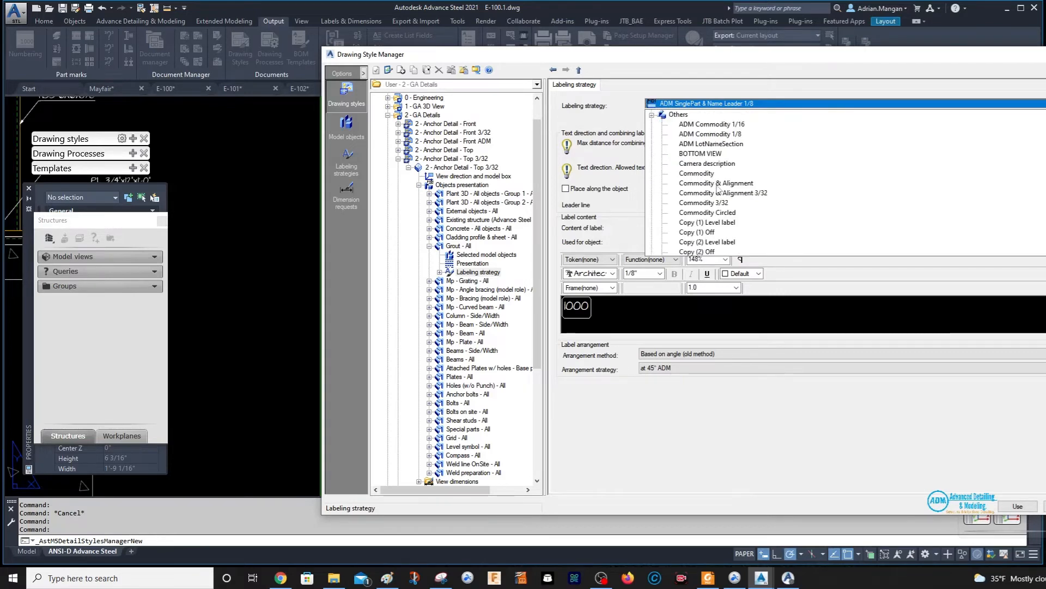
{"action": "scroll", "coordinate": [706, 205], "scroll_direction": "down", "scroll_amount": 5}
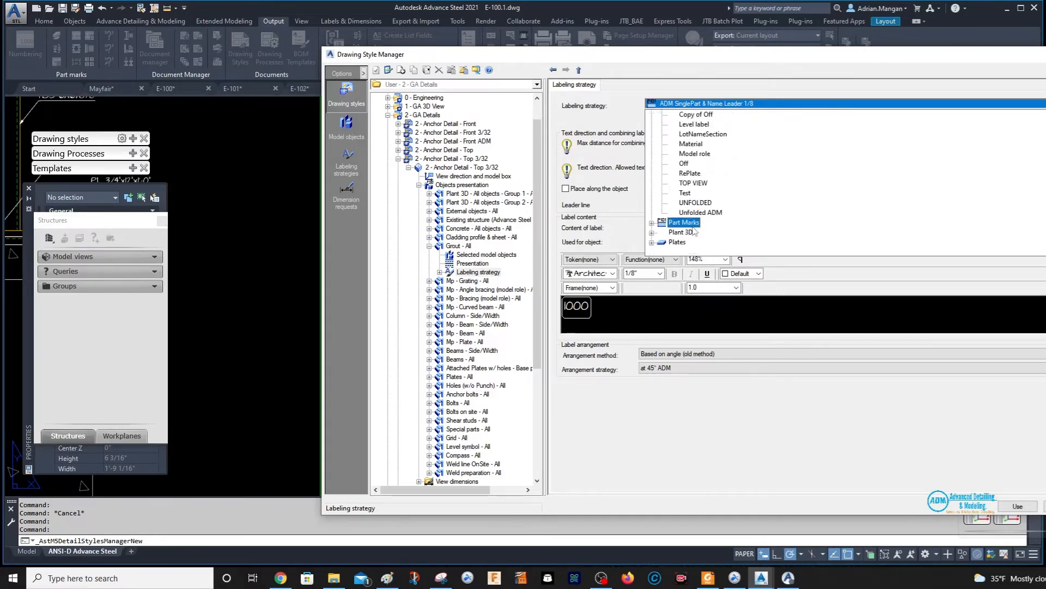
{"action": "scroll", "coordinate": [699, 219], "scroll_direction": "up", "scroll_amount": 3}
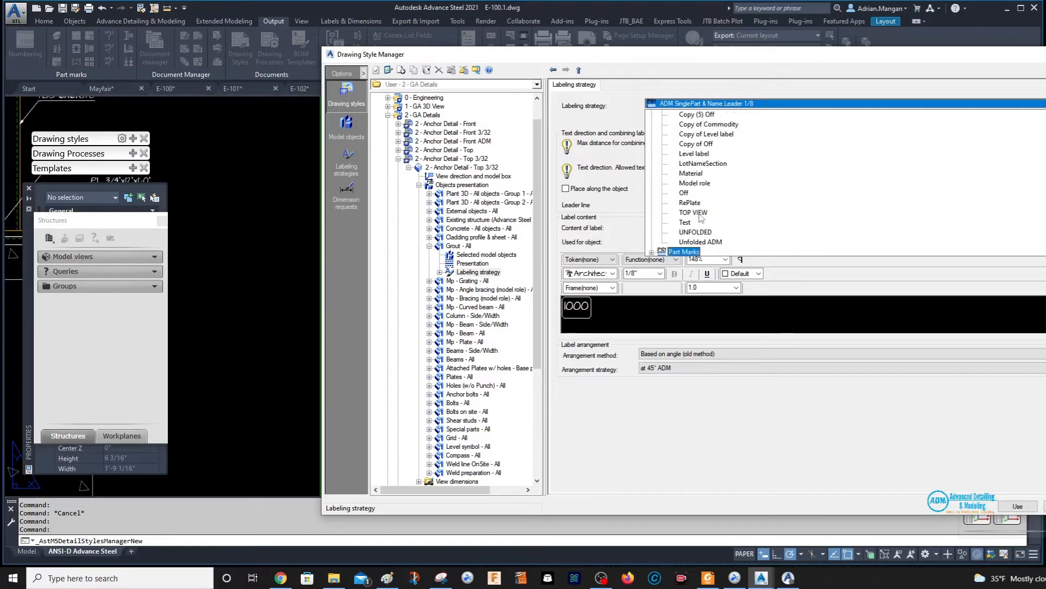
{"action": "scroll", "coordinate": [701, 217], "scroll_direction": "up", "scroll_amount": 3}
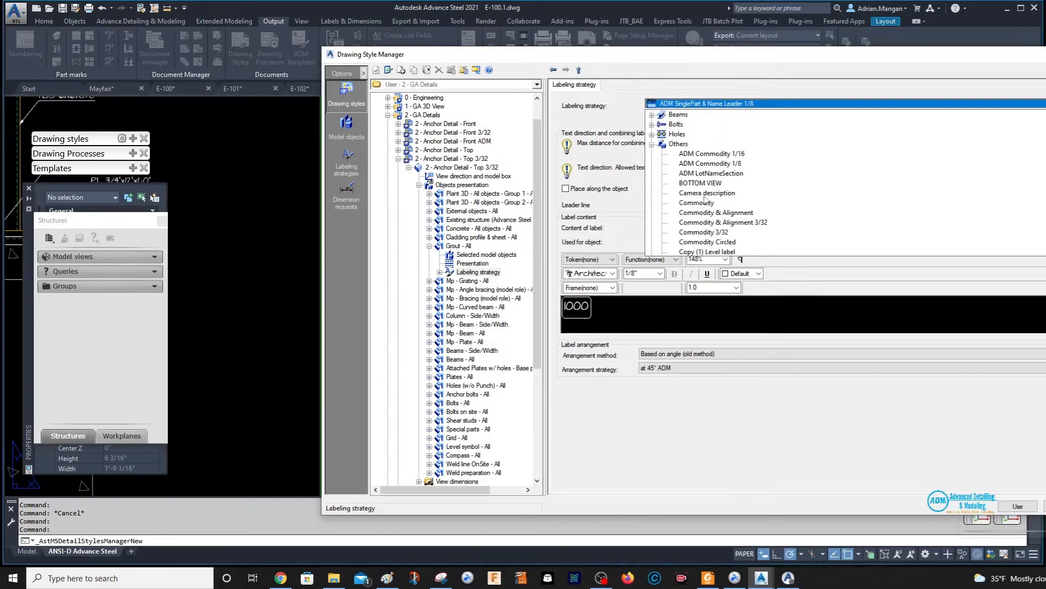
{"action": "scroll", "coordinate": [707, 196], "scroll_direction": "down", "scroll_amount": 1}
{"action": "scroll", "coordinate": [706, 195], "scroll_direction": "down", "scroll_amount": 4}
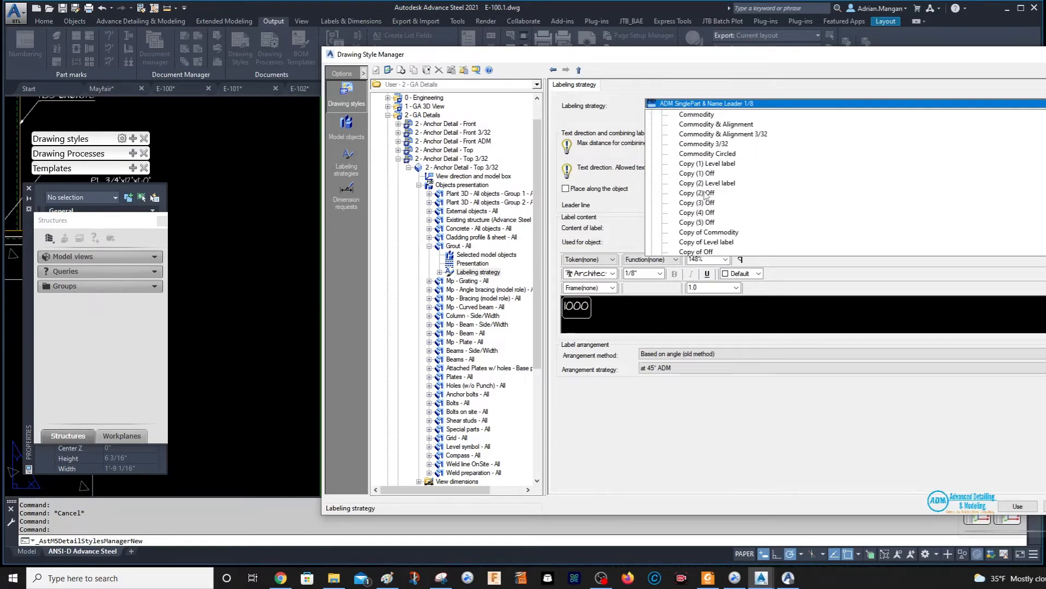
{"action": "scroll", "coordinate": [707, 195], "scroll_direction": "down", "scroll_amount": 2}
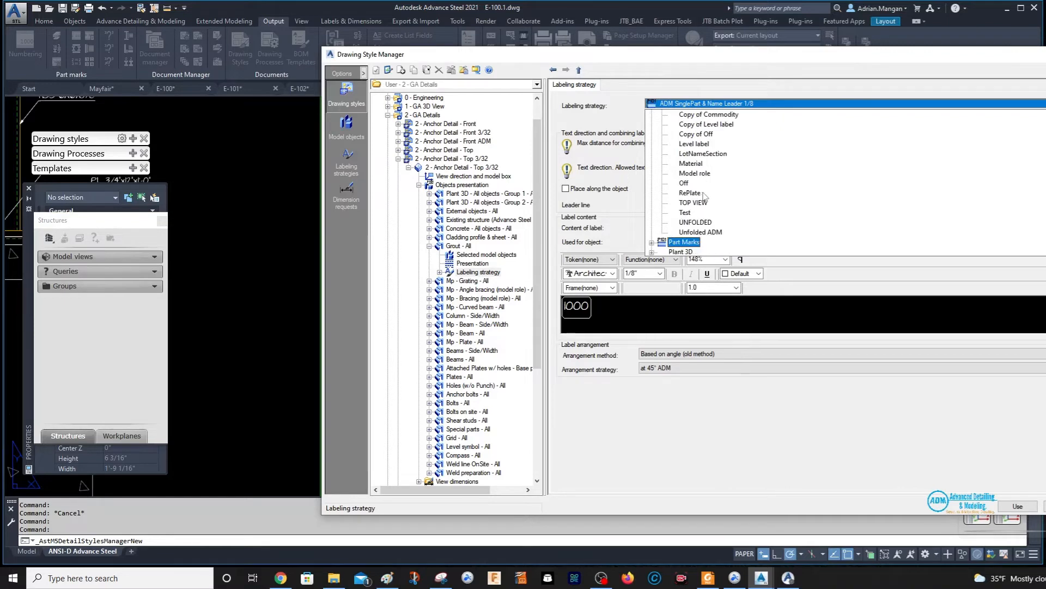
{"action": "scroll", "coordinate": [705, 196], "scroll_direction": "down", "scroll_amount": 1}
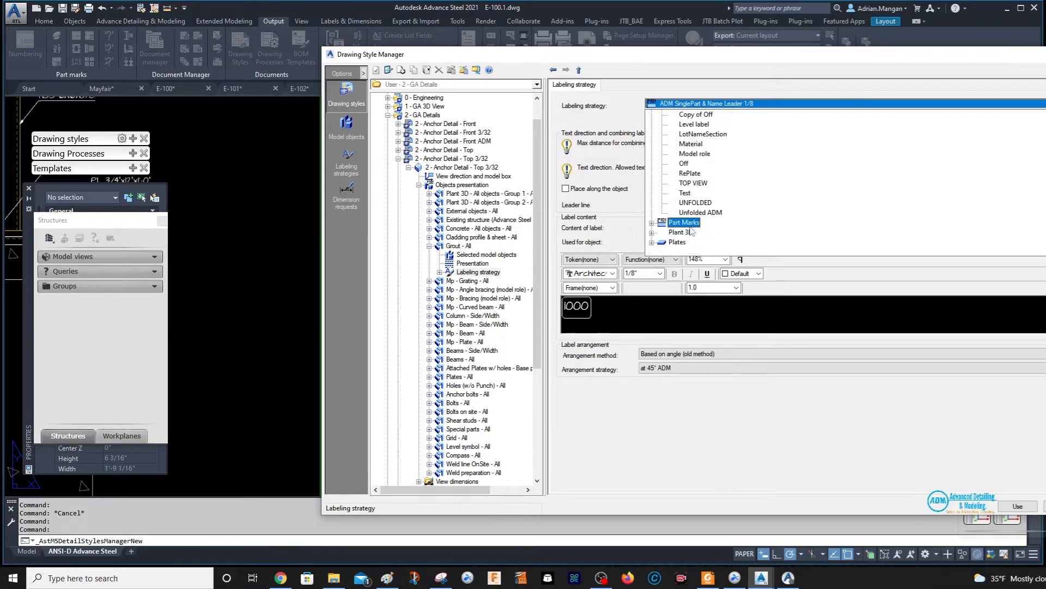
{"action": "left_click", "coordinate": [652, 242]}
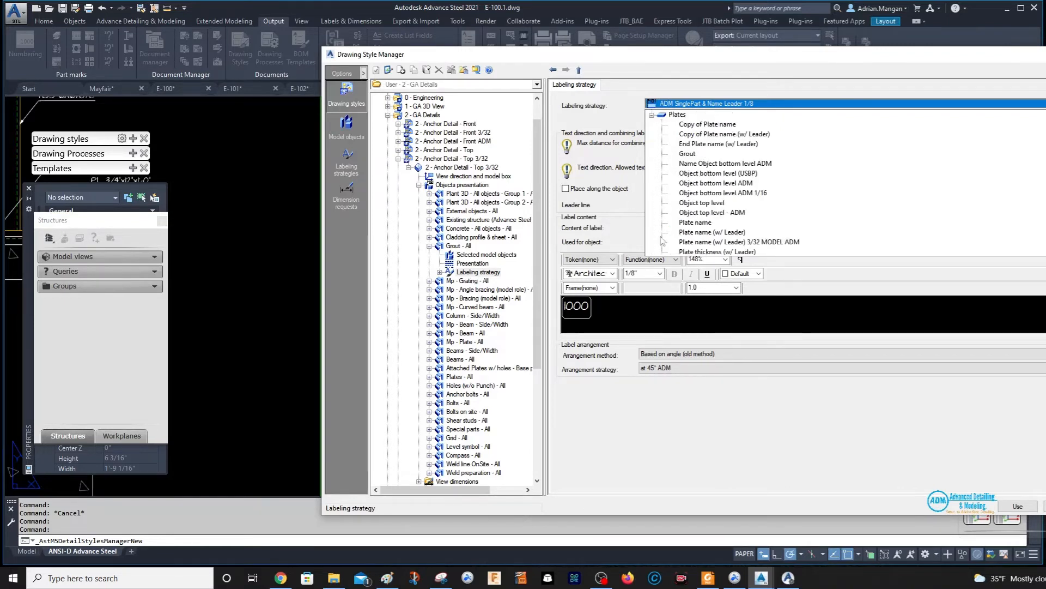
{"action": "left_click", "coordinate": [688, 154]}
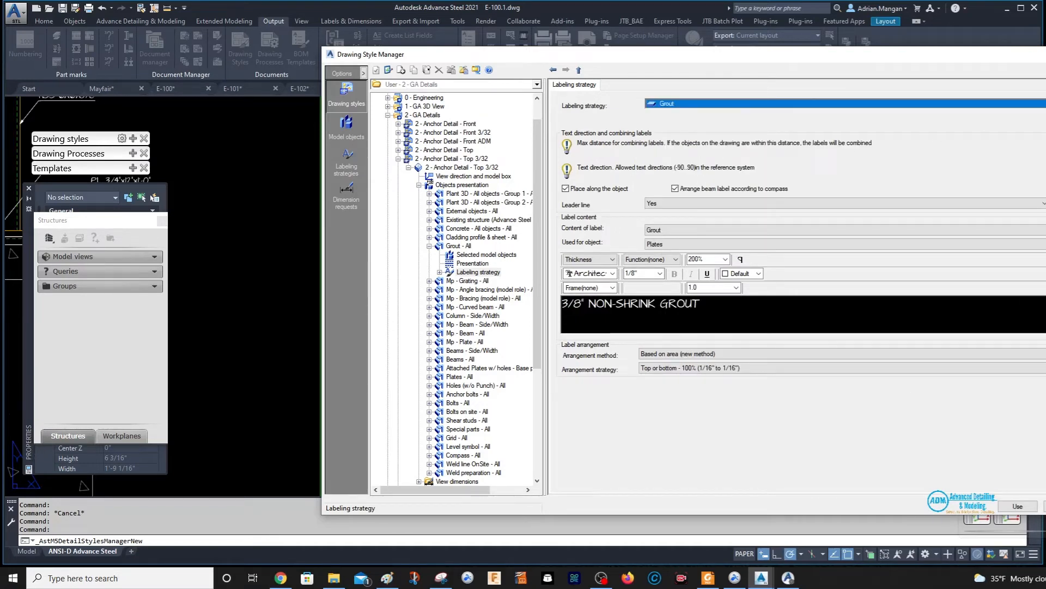
Step: Set the text height of the entire NON-SHRINK GROUT label content, including its thickness token, to 3/32
{"action": "double_click", "coordinate": [688, 306]}
{"action": "left_click", "coordinate": [611, 306]}
{"action": "left_click", "coordinate": [574, 305]}
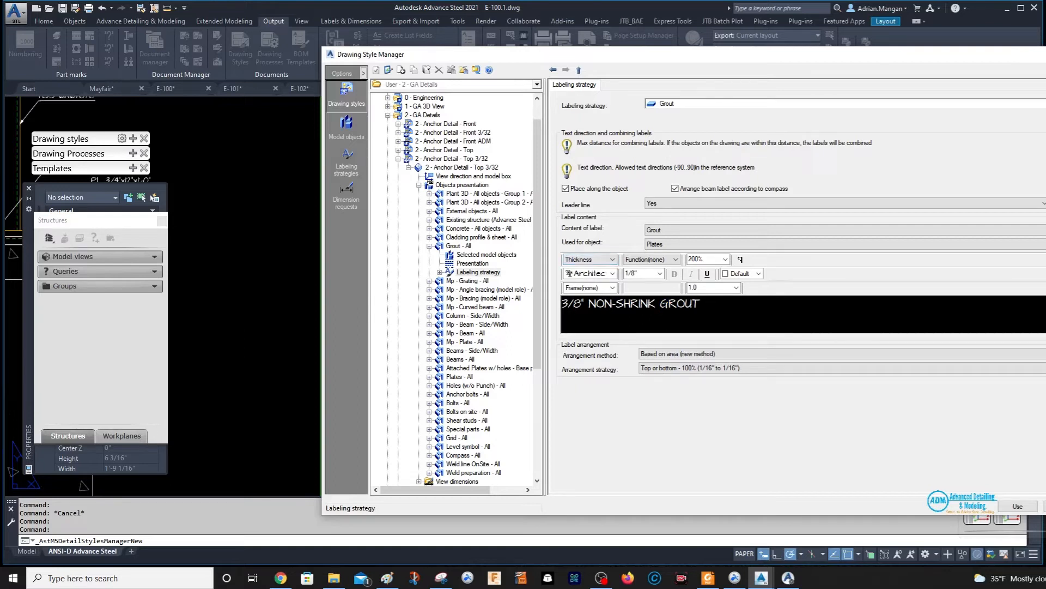
{"action": "mouse_move", "coordinate": [701, 305]}
{"action": "left_mouse_down"}
{"action": "mouse_move", "coordinate": [607, 305]}
{"action": "mouse_move", "coordinate": [689, 305]}
{"action": "left_mouse_up"}
{"action": "left_click_drag", "start_coordinate": [701, 303], "coordinate": [570, 294]}
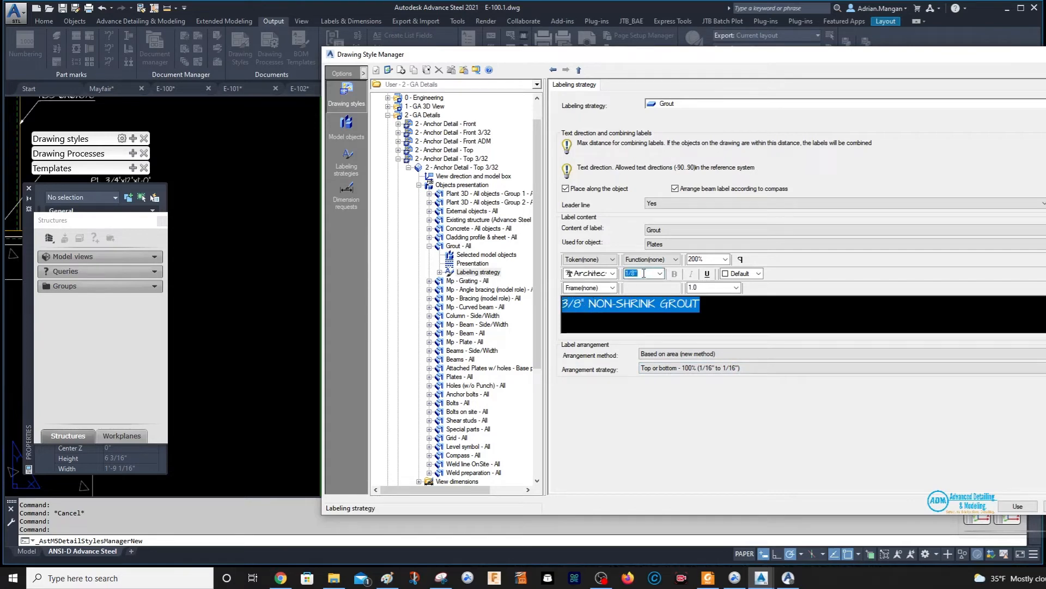
{"action": "type", "text": "3/32"}
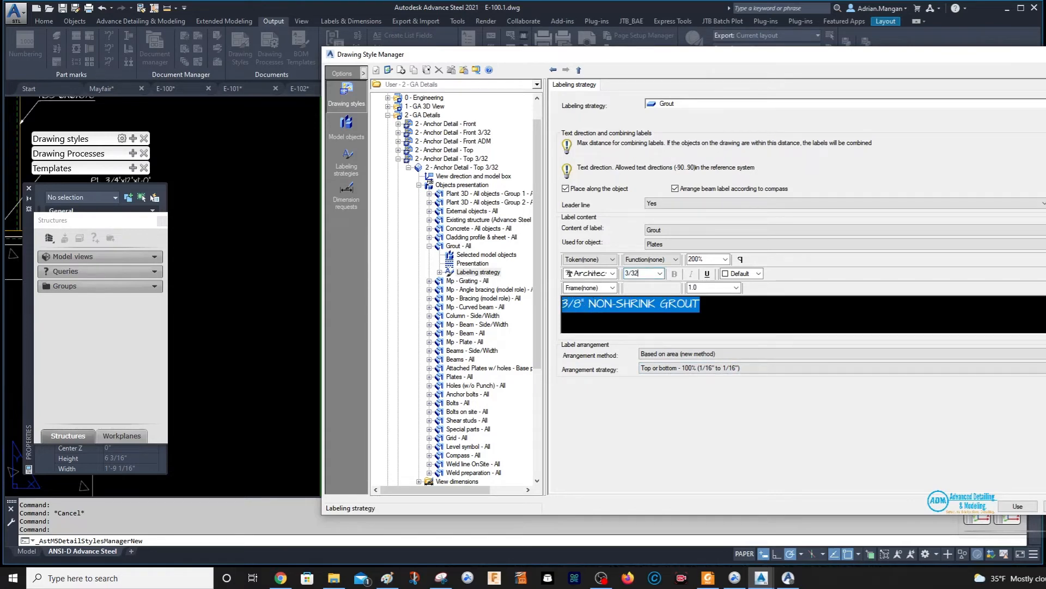
{"action": "left_click", "coordinate": [744, 325]}
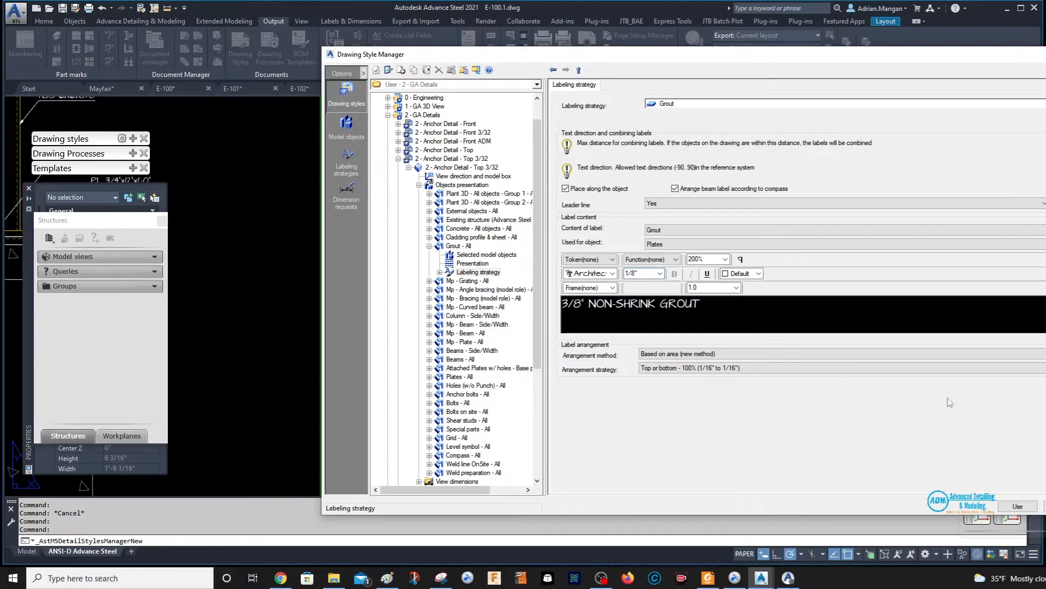
Step: Apply the edited drawing style to the Anchor Detail Top - A.2/A.C view on the sheet
{"action": "left_click", "coordinate": [1017, 506]}
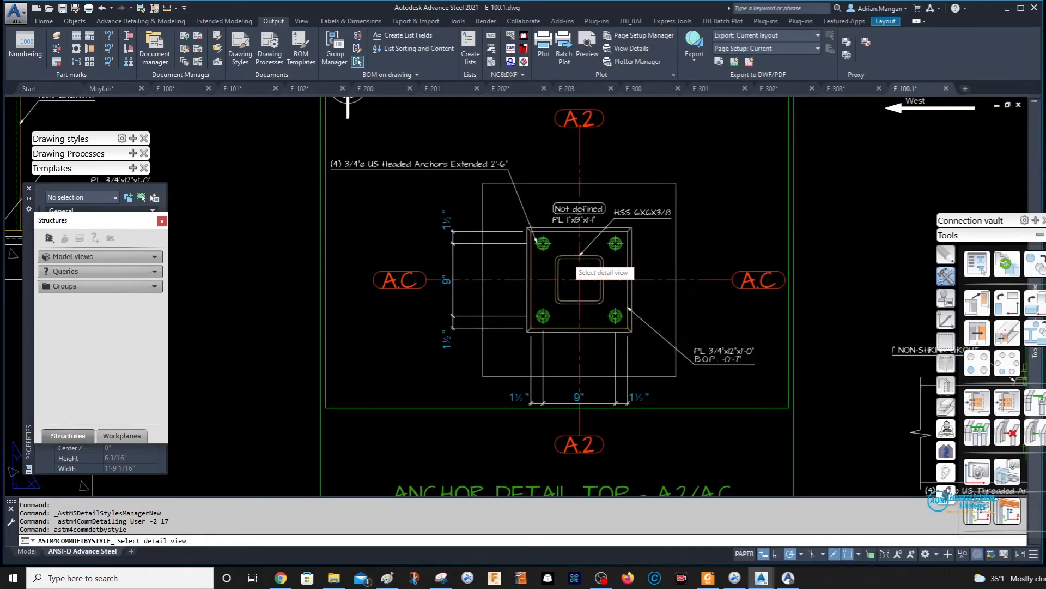
{"action": "left_click", "coordinate": [567, 259]}
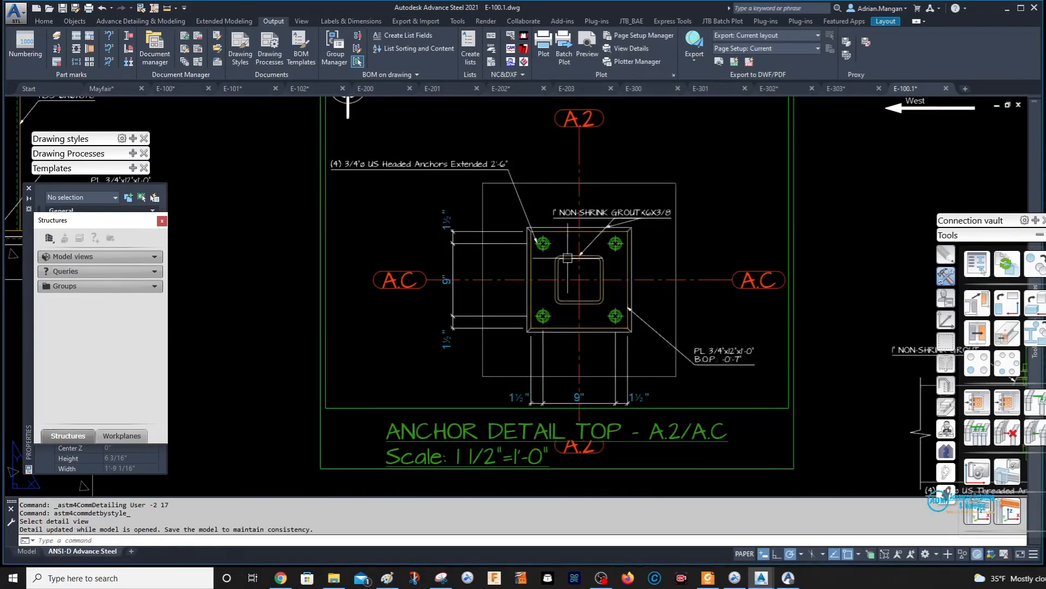
Step: Move the 1" NON-SHRINK GROUT label above the HSS 6X6X3/8 label, with its leader tip at the middle of the plate's upper edge
{"action": "left_click", "coordinate": [593, 213]}
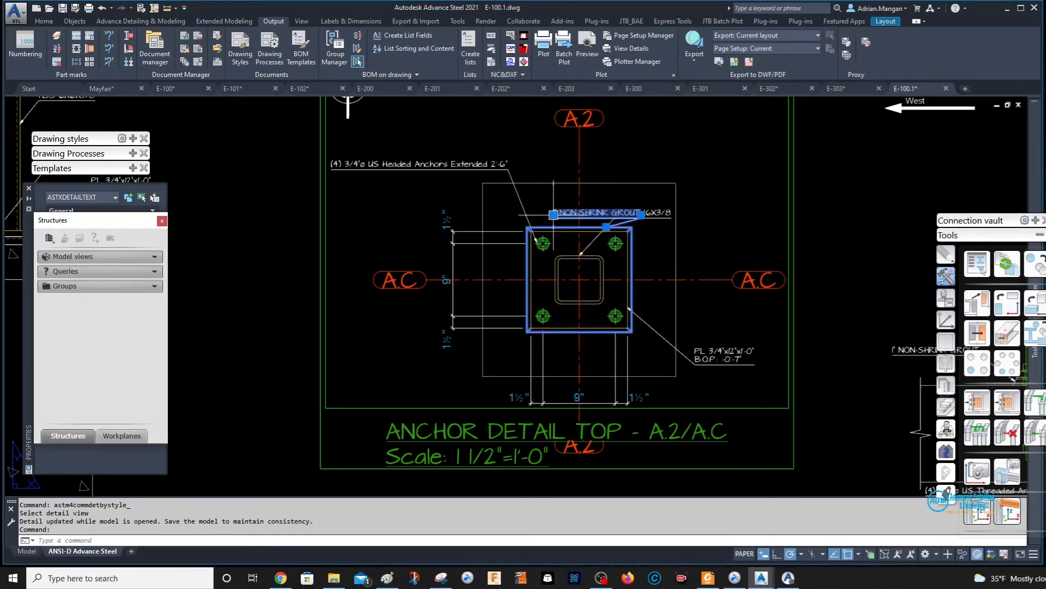
{"action": "left_click", "coordinate": [553, 214]}
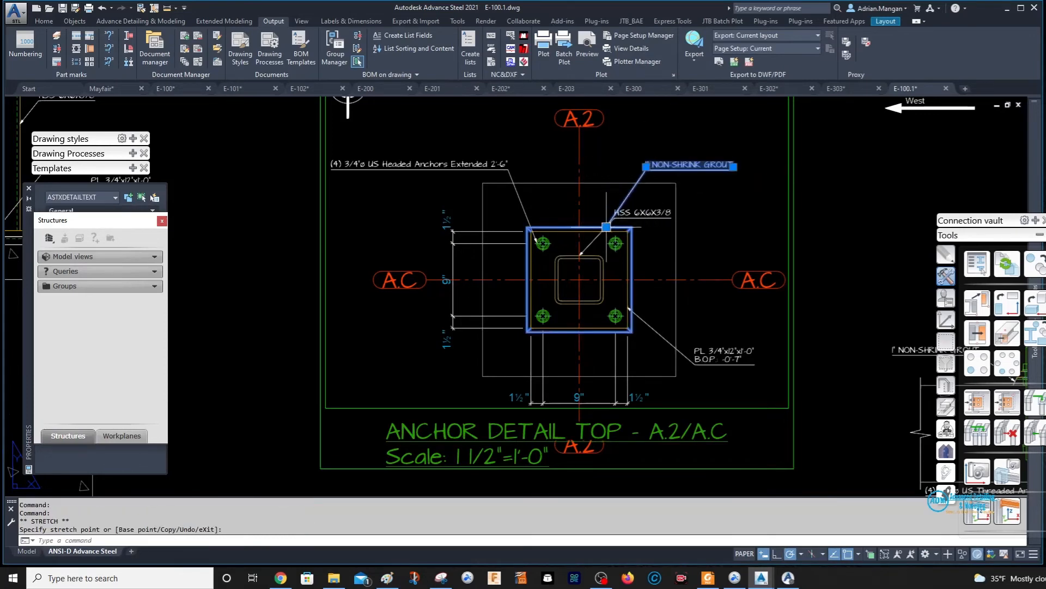
{"action": "key", "text": "Escape"}
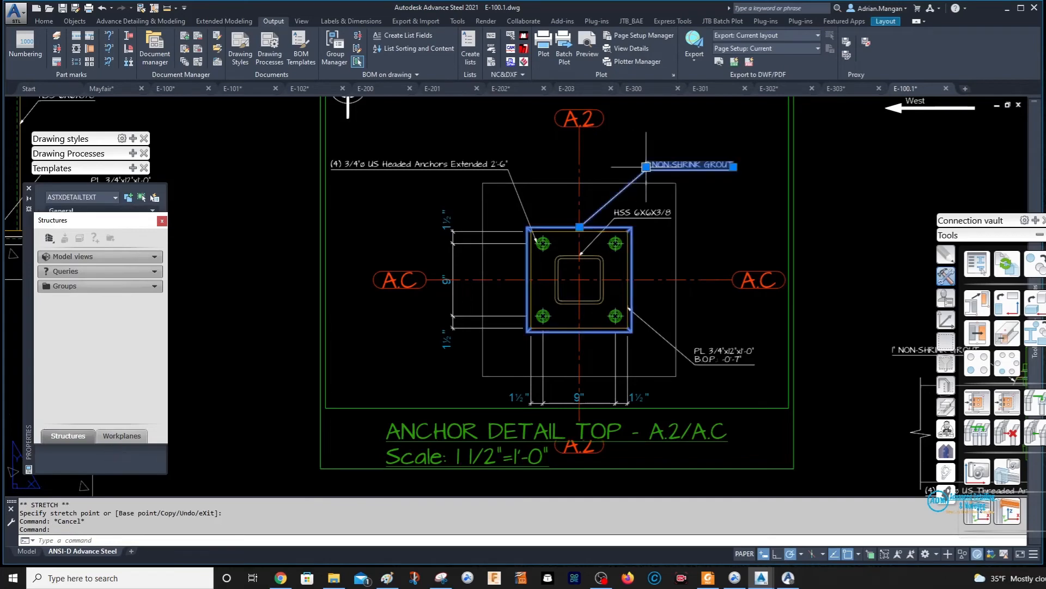
{"action": "left_click", "coordinate": [646, 167]}
{"action": "left_click", "coordinate": [622, 170]}
{"action": "key", "text": "Escape"}
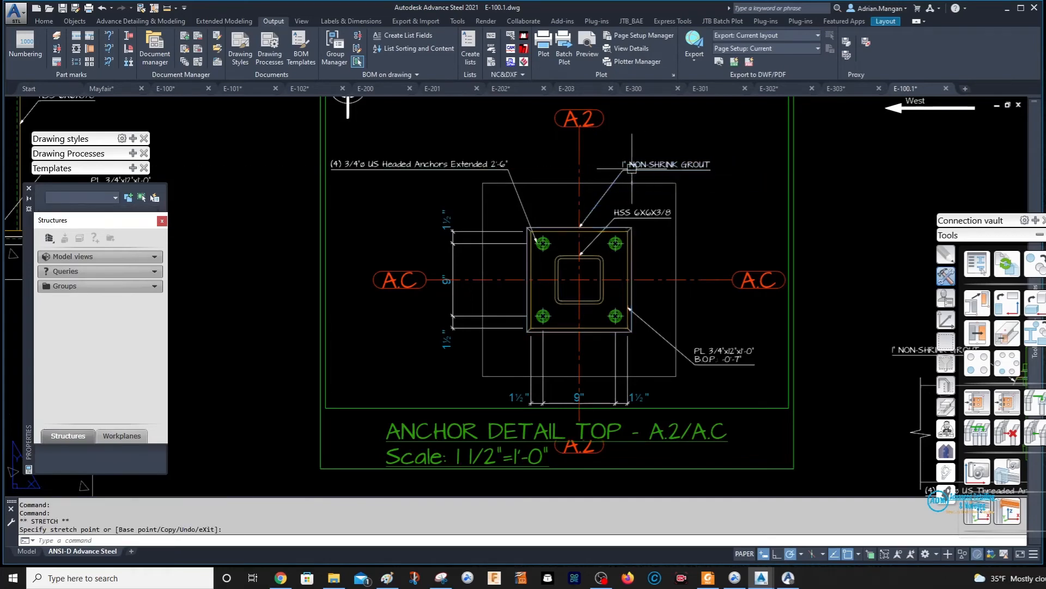
{"action": "mouse_move", "coordinate": [663, 237]}
{"action": "middle_mouse_down"}
{"action": "mouse_move", "coordinate": [700, 228]}
{"action": "mouse_move", "coordinate": [682, 209]}
{"action": "middle_mouse_up"}
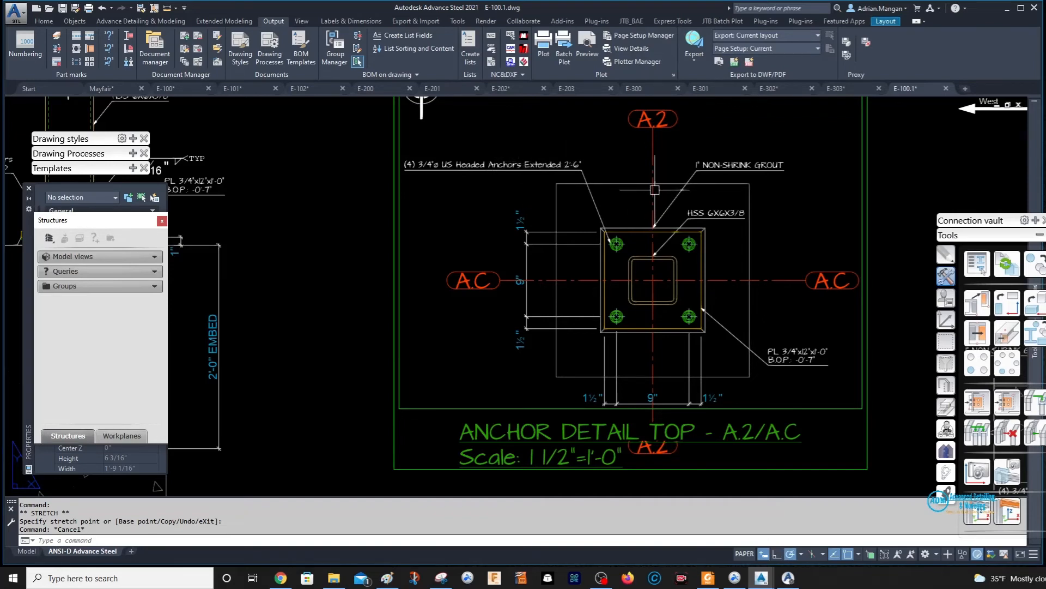
Step: Move the ANCHOR DETAIL TOP - A.2/A.C title and scale text down, clear of the lower A.2 grid label
{"action": "scroll", "coordinate": [654, 186], "scroll_direction": "down", "scroll_amount": 4}
{"action": "left_click", "coordinate": [636, 290]}
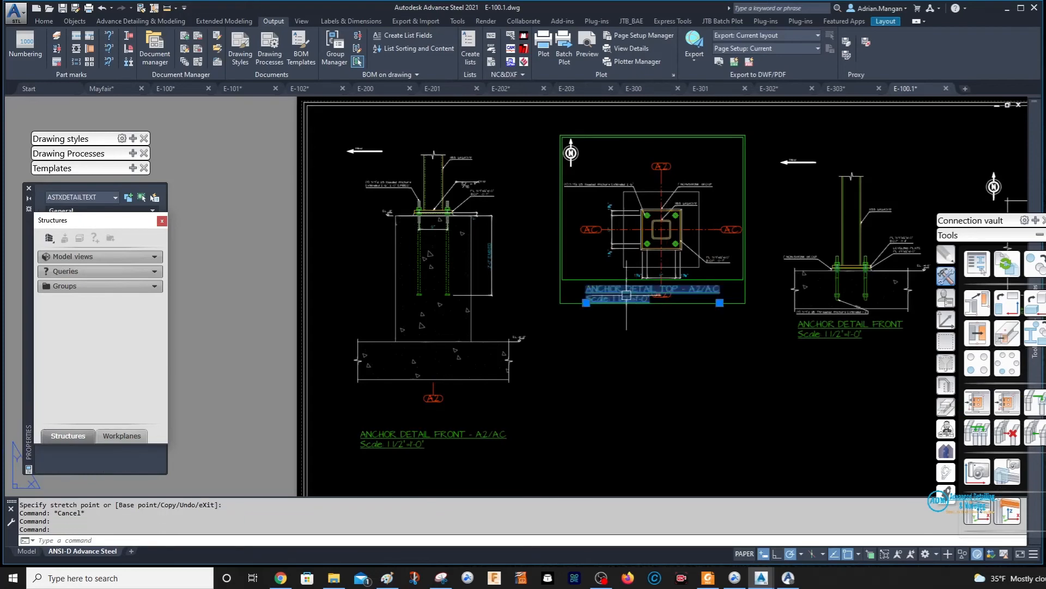
{"action": "left_click_drag", "start_coordinate": [626, 295], "coordinate": [636, 321]}
Step: Examine the grout, plate and anchor labels across the top and front anchor details on the sheet
{"action": "middle_click_drag", "start_coordinate": [726, 270], "coordinate": [611, 259]}
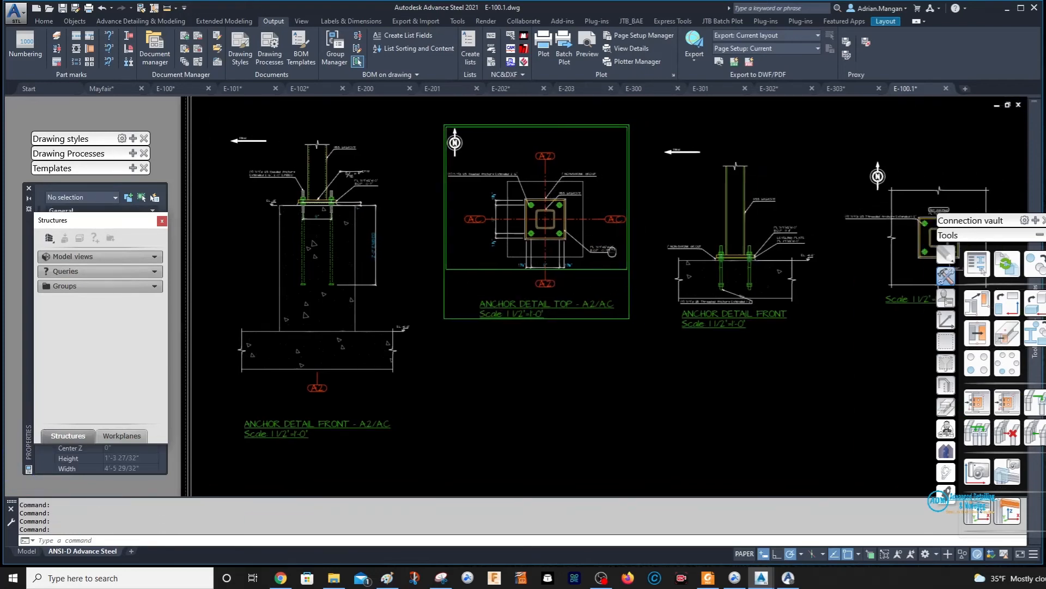
{"action": "scroll", "coordinate": [756, 223], "scroll_direction": "up", "scroll_amount": 6}
{"action": "scroll", "coordinate": [757, 216], "scroll_direction": "down", "scroll_amount": 4}
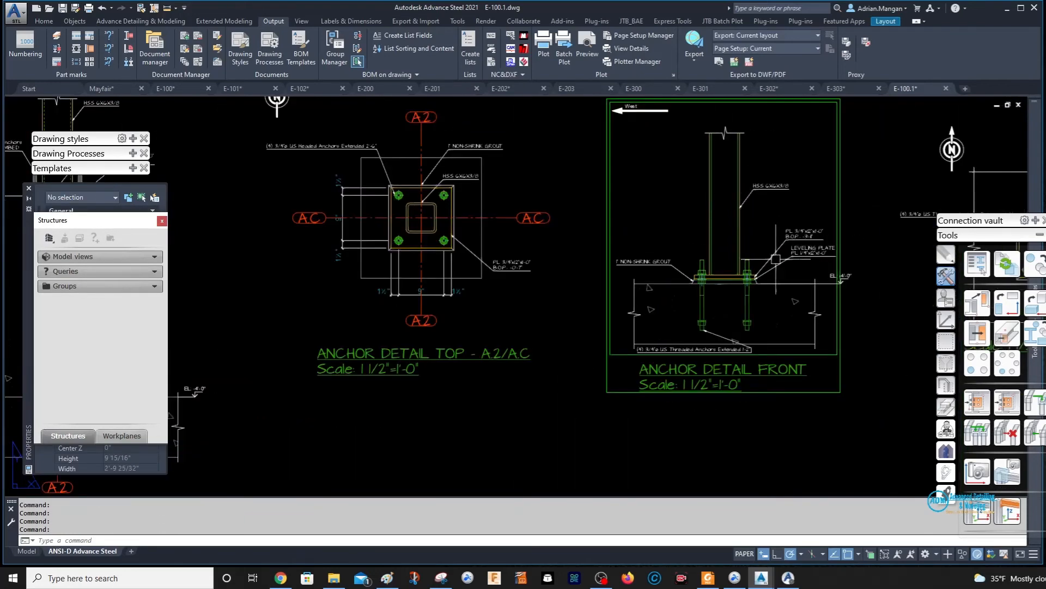
{"action": "scroll", "coordinate": [621, 217], "scroll_direction": "down", "scroll_amount": 2}
{"action": "middle_click_drag", "start_coordinate": [620, 217], "coordinate": [766, 261]}
{"action": "scroll", "coordinate": [423, 231], "scroll_direction": "up", "scroll_amount": 4}
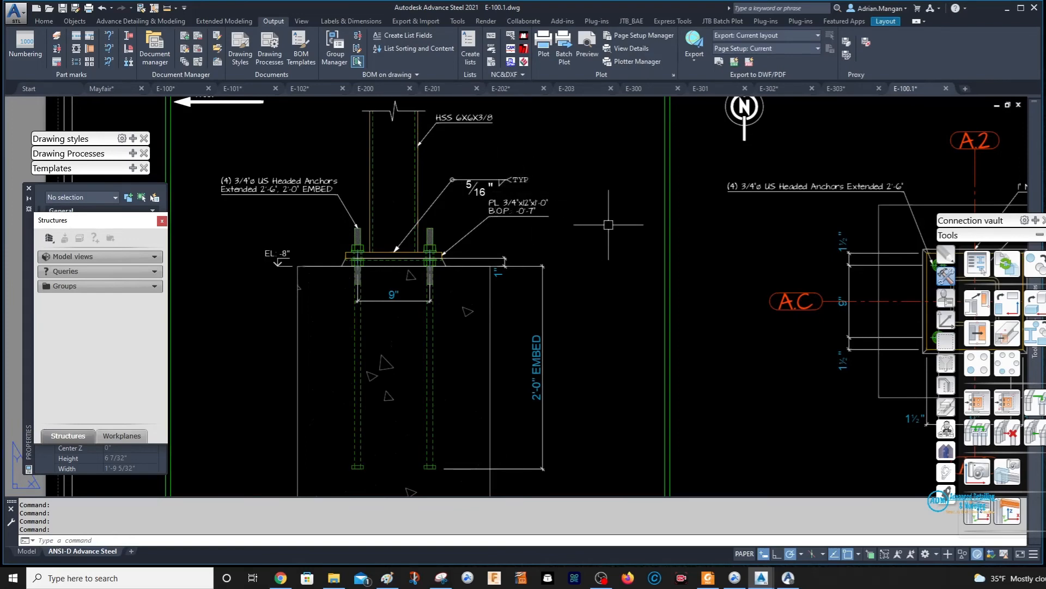
{"action": "scroll", "coordinate": [609, 224], "scroll_direction": "down", "scroll_amount": 4}
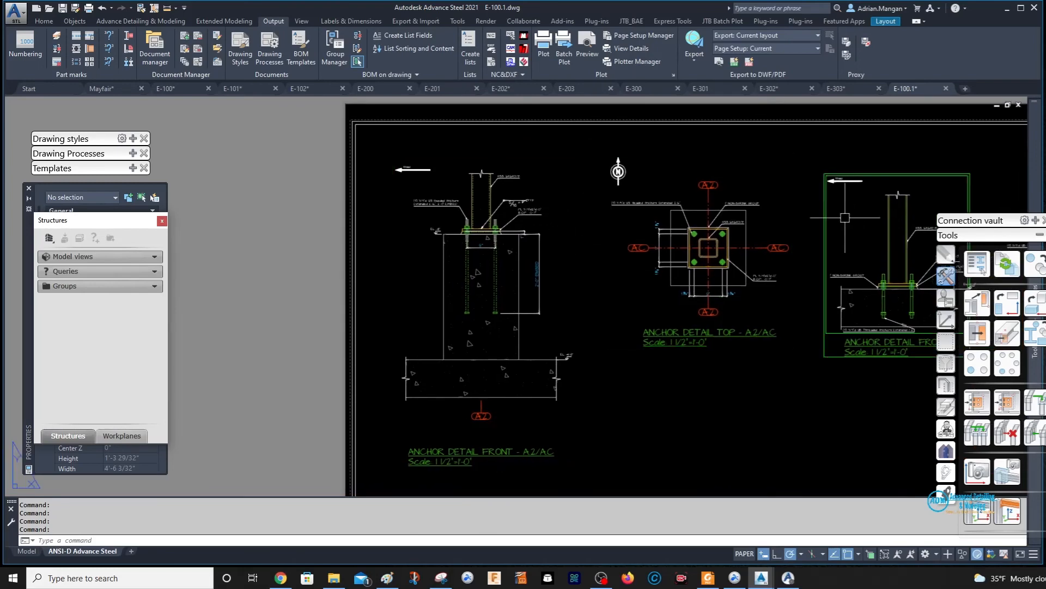
{"action": "scroll", "coordinate": [695, 222], "scroll_direction": "up", "scroll_amount": 2}
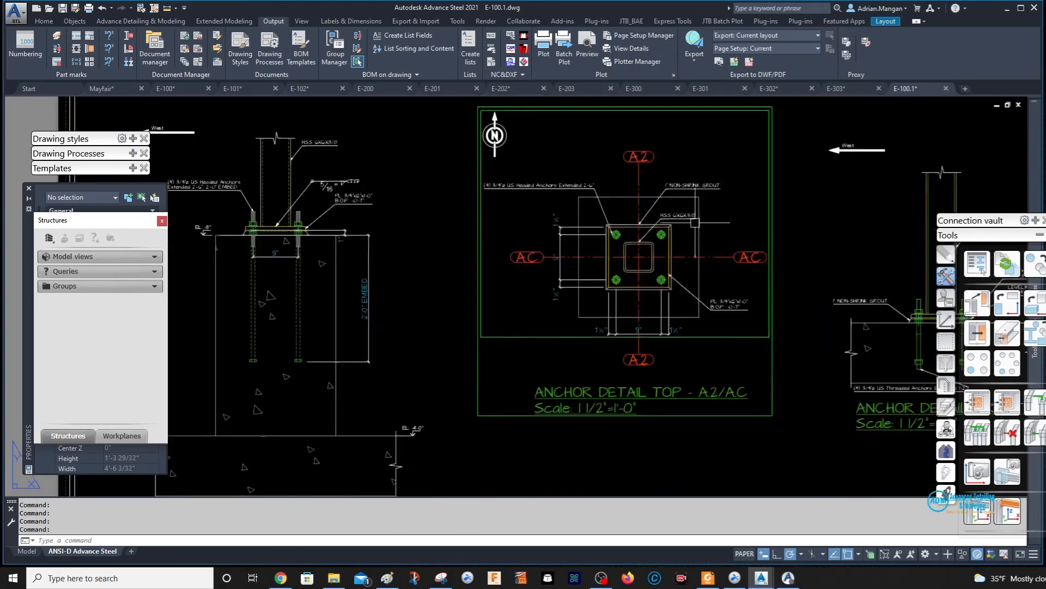
{"action": "scroll", "coordinate": [695, 222], "scroll_direction": "up", "scroll_amount": 4}
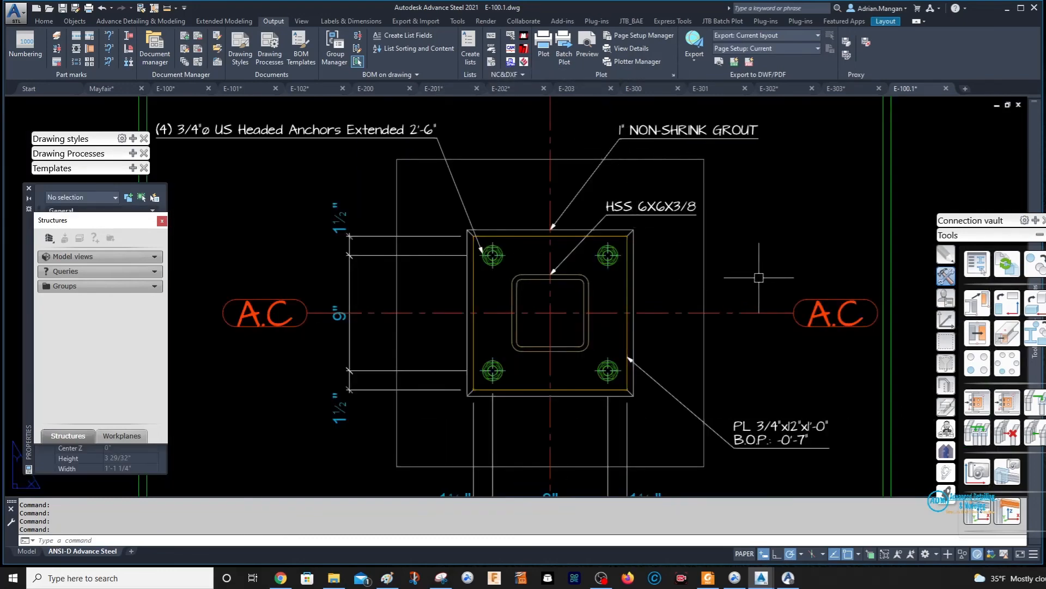
{"action": "scroll", "coordinate": [759, 278], "scroll_direction": "down", "scroll_amount": 6}
{"action": "middle_click_drag", "start_coordinate": [759, 278], "coordinate": [667, 267]}
{"action": "middle_click_drag", "start_coordinate": [737, 281], "coordinate": [688, 250]}
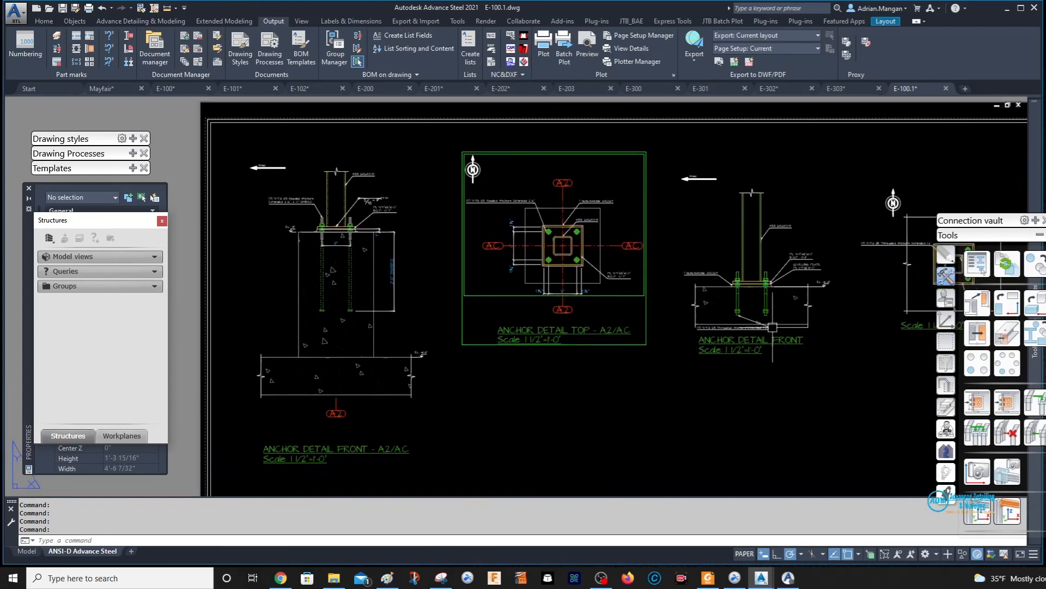